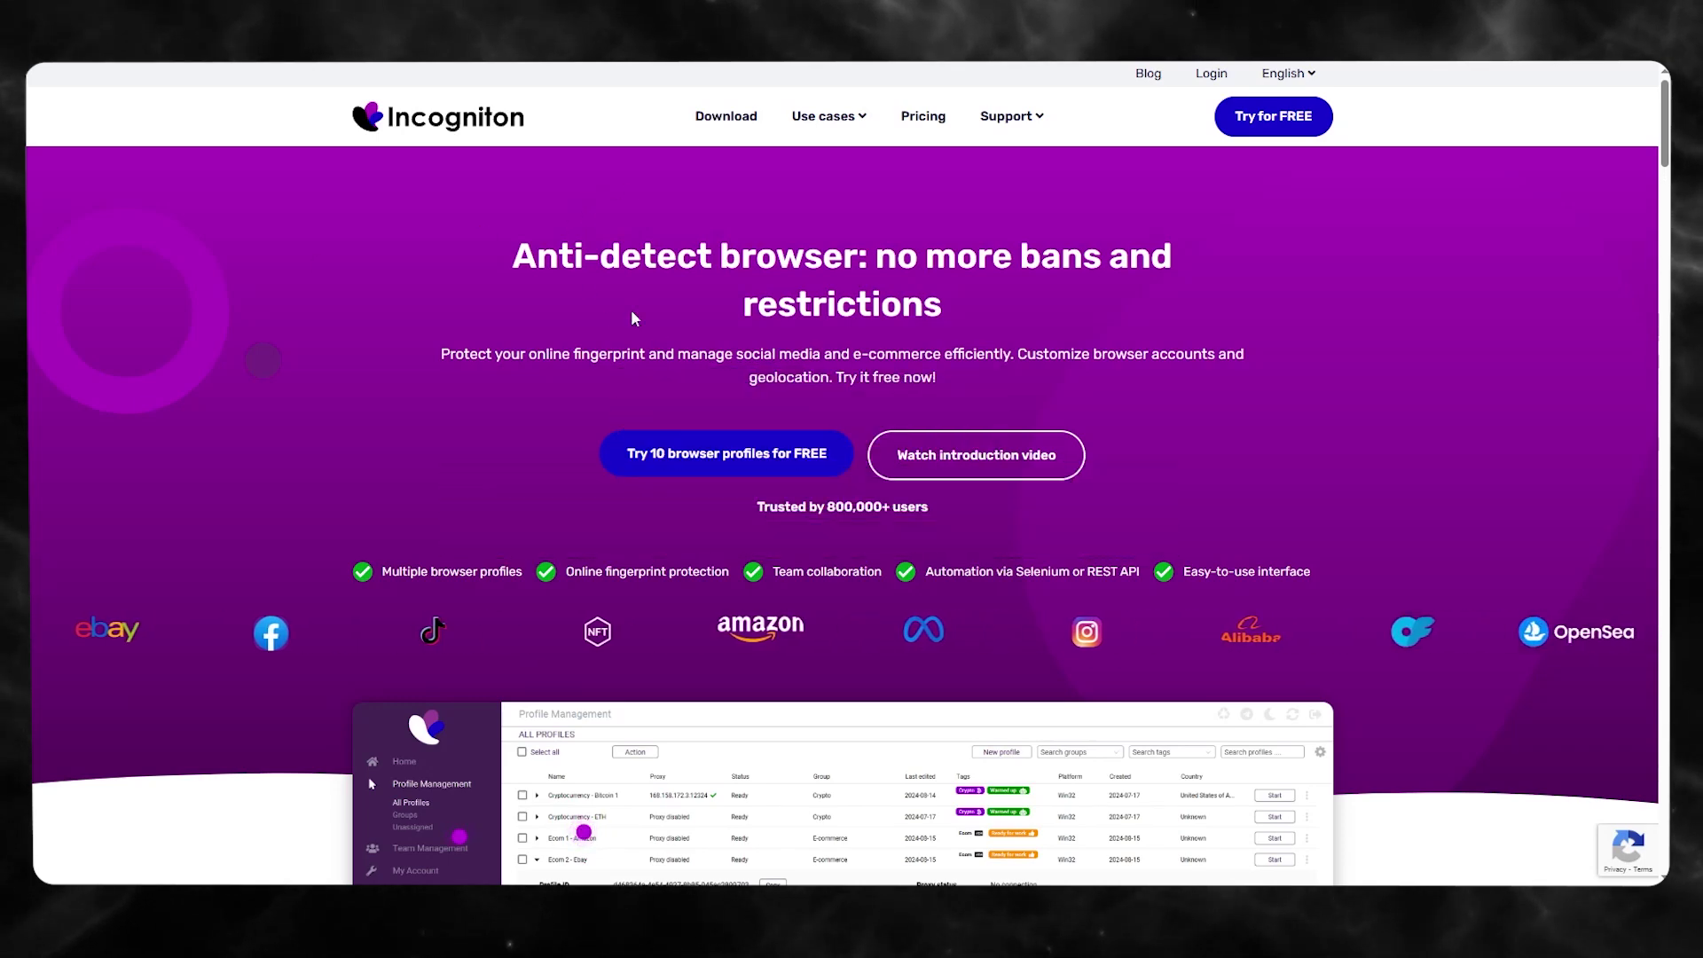
- Read the homepage headline and the text about customizing browser accounts, scrolling through the page
drag(647, 282, 976, 257)
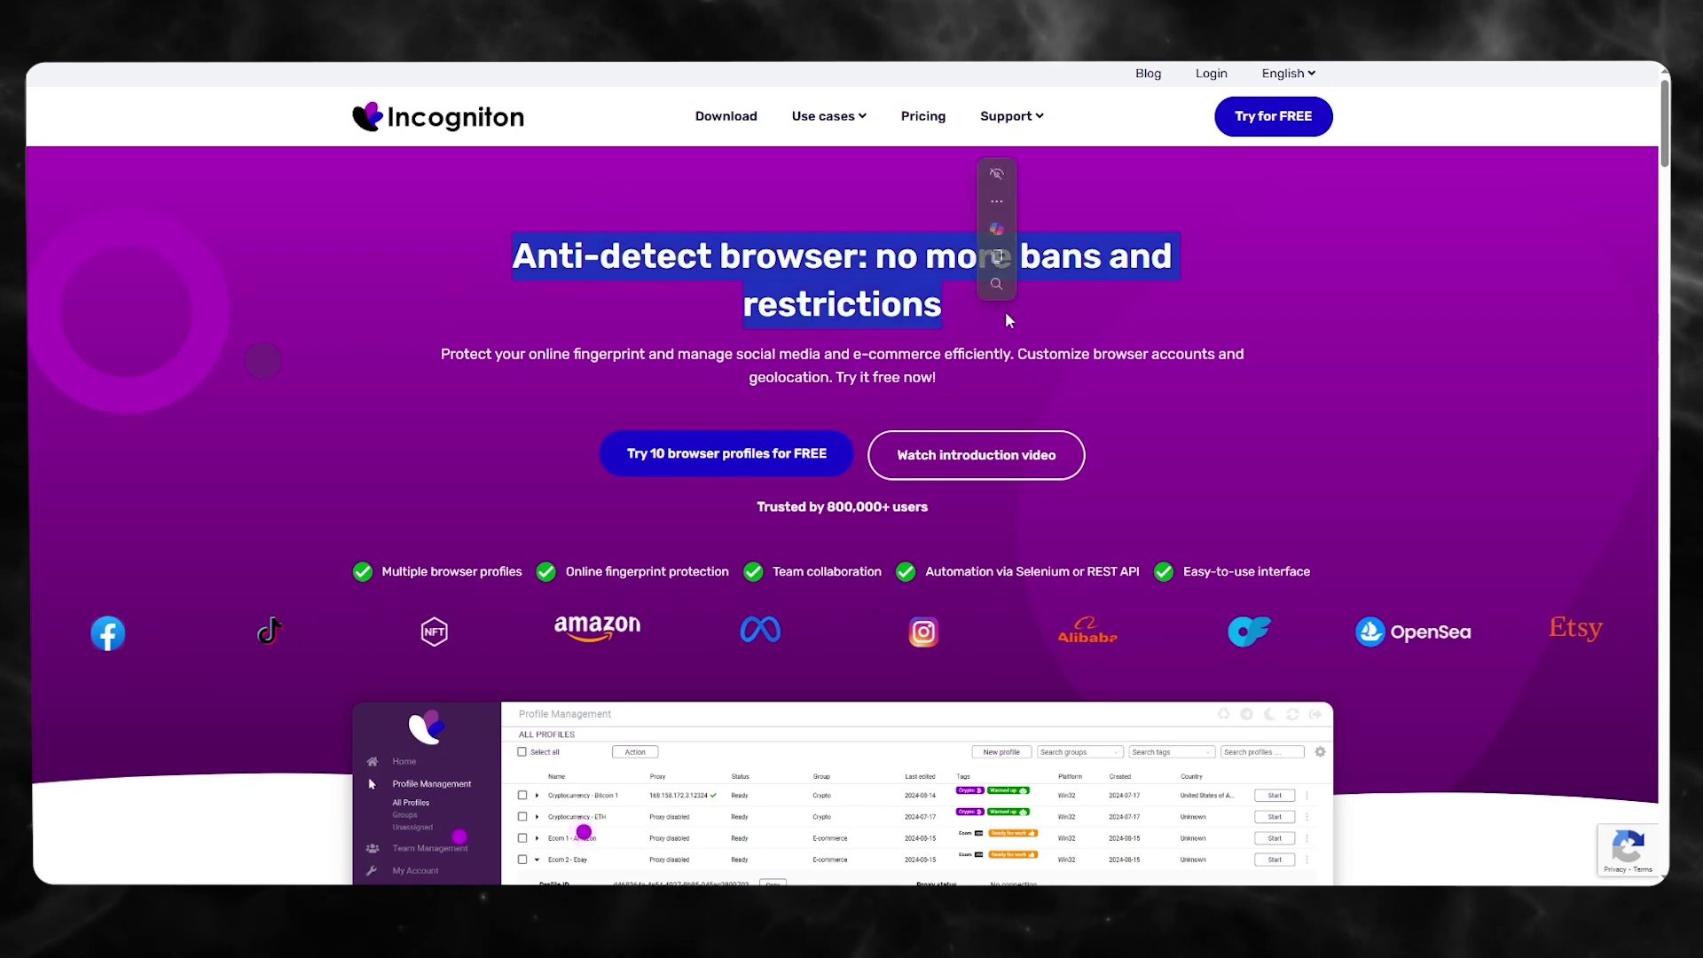
click(1110, 311)
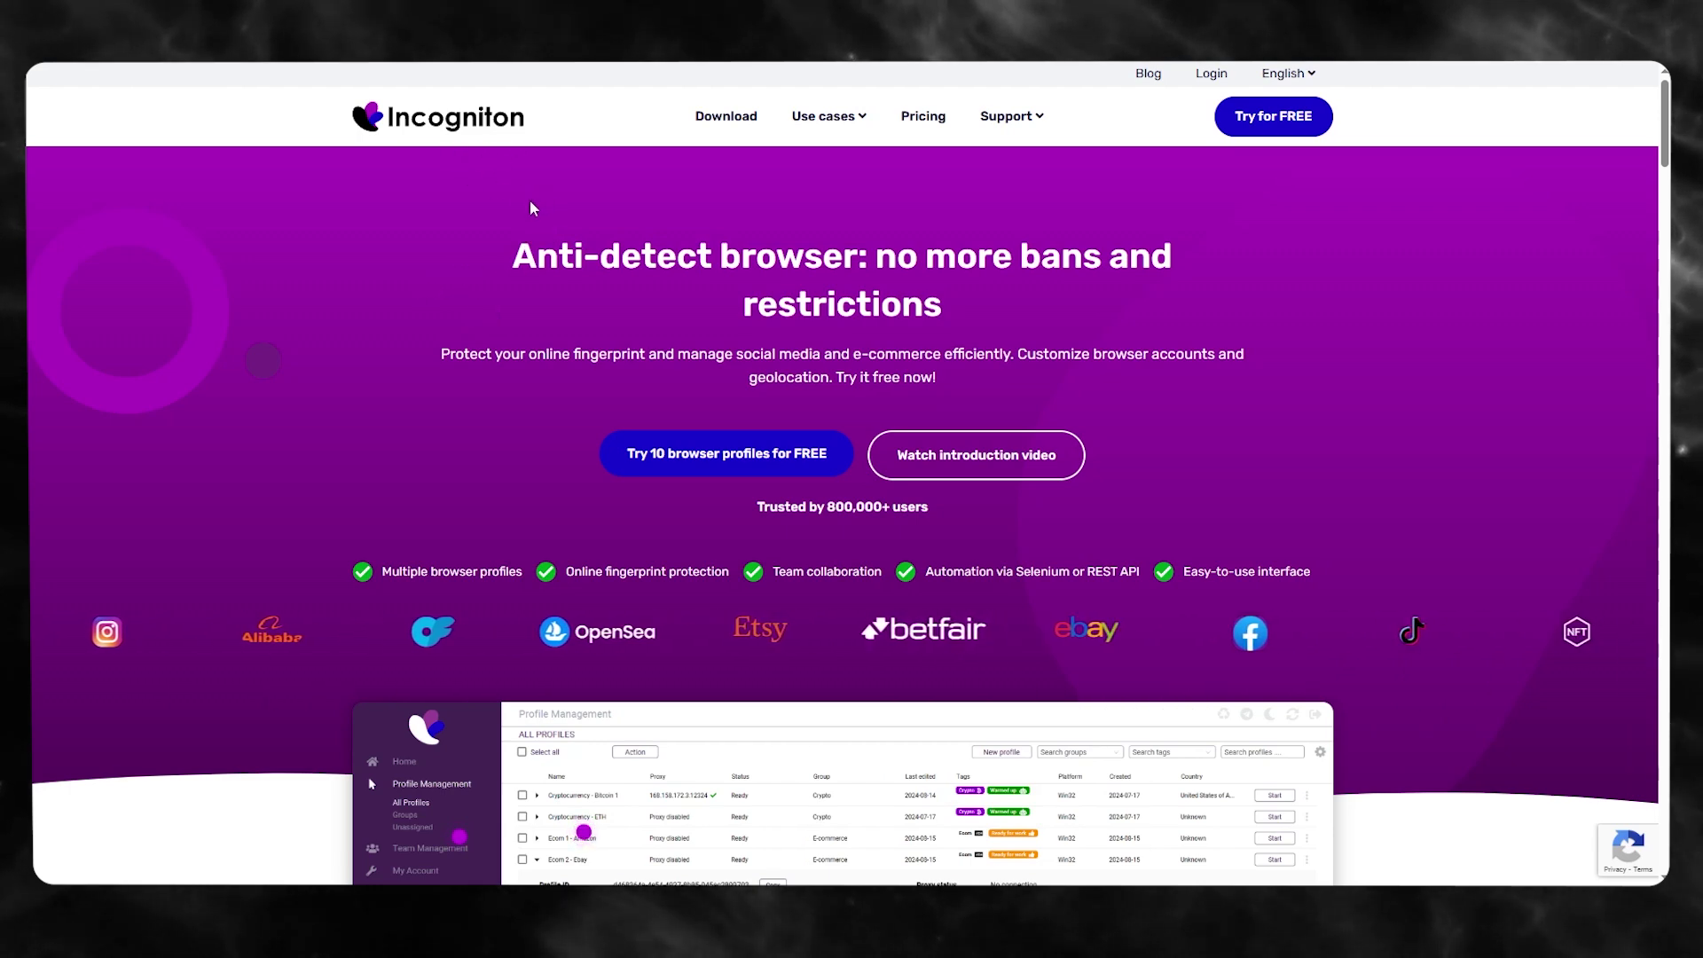
drag(503, 258, 1014, 288)
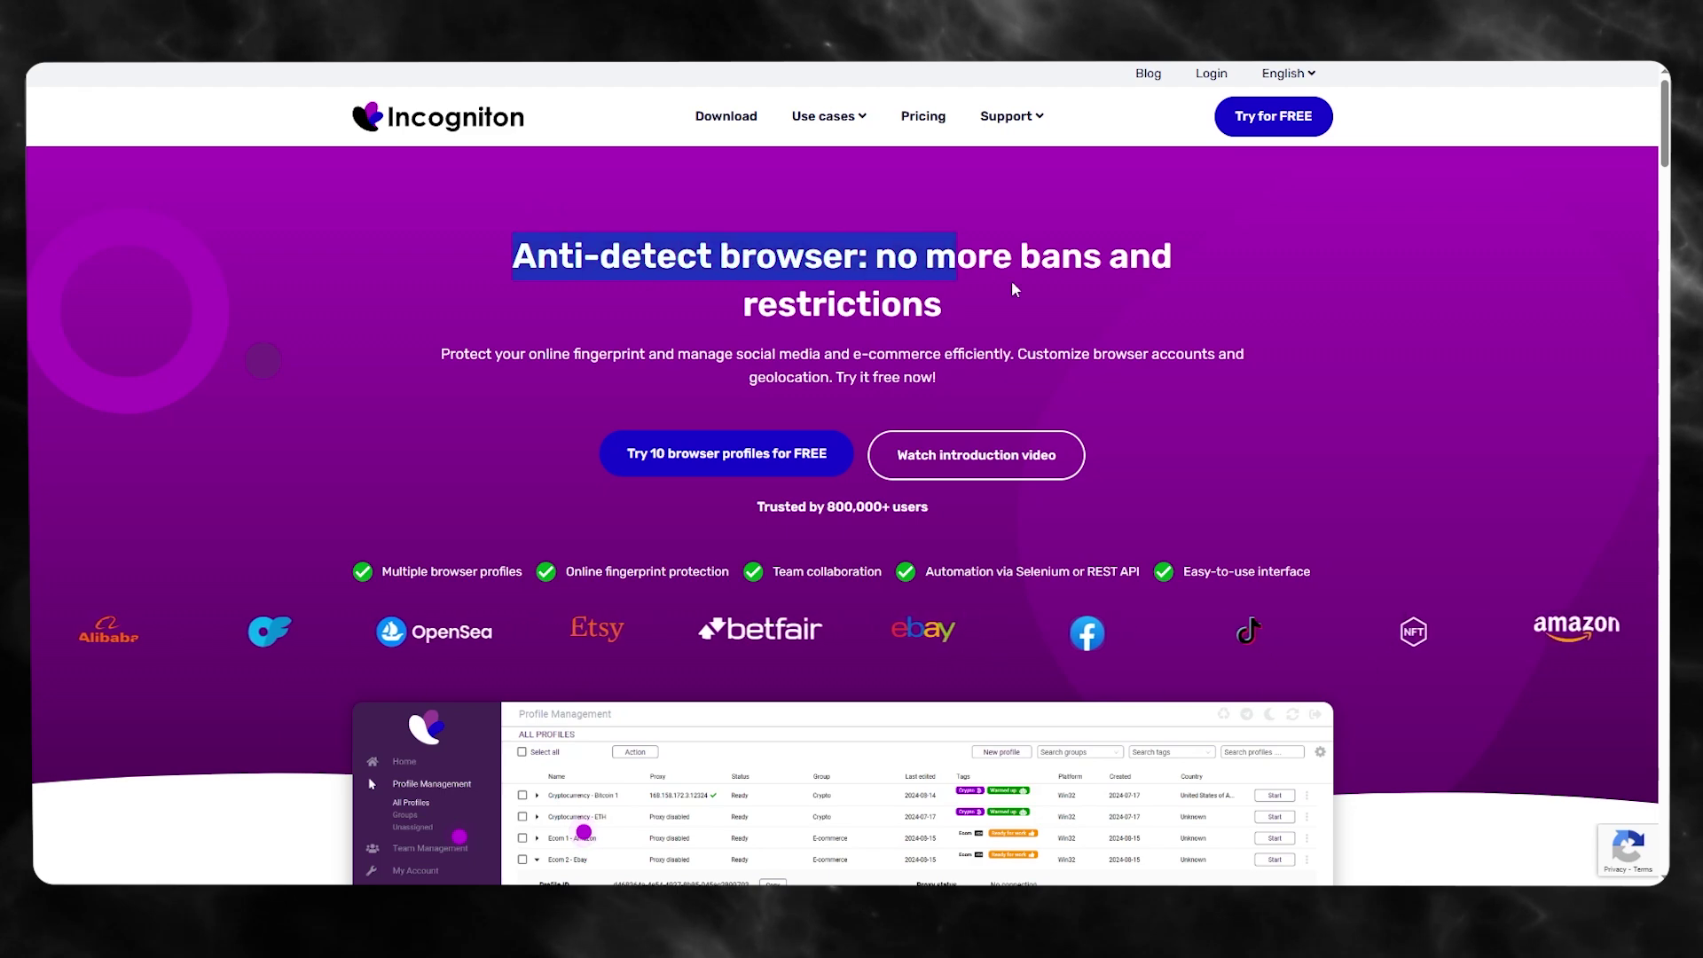
click(1020, 294)
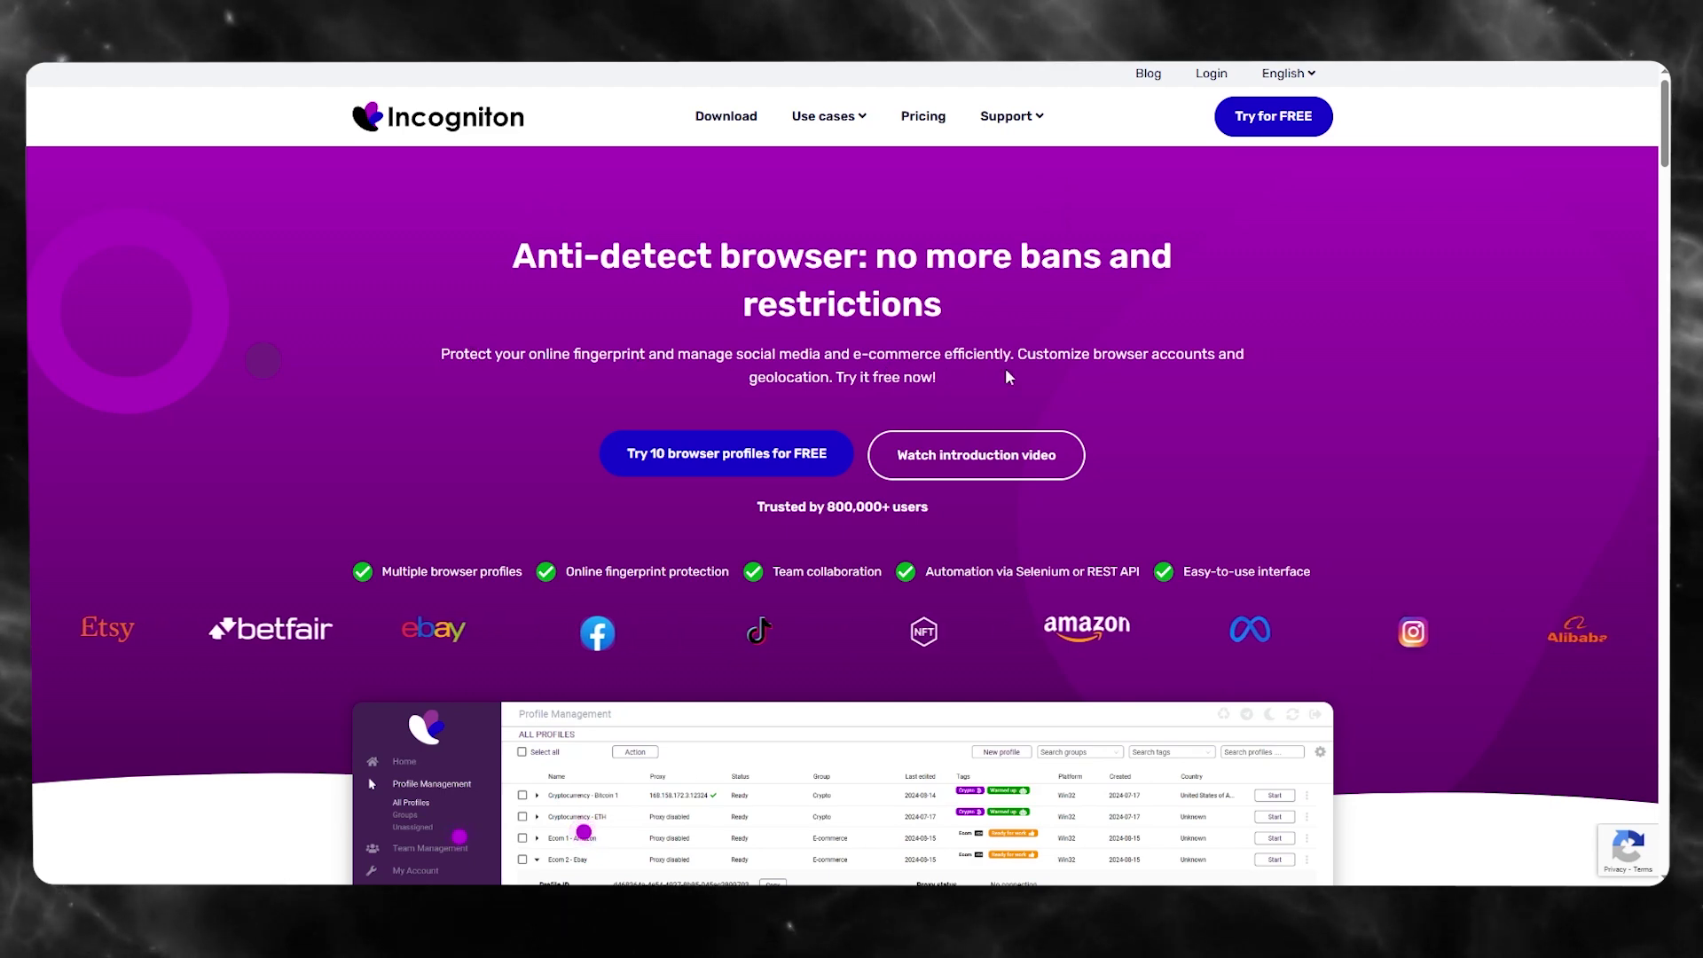
drag(1008, 377, 1018, 354)
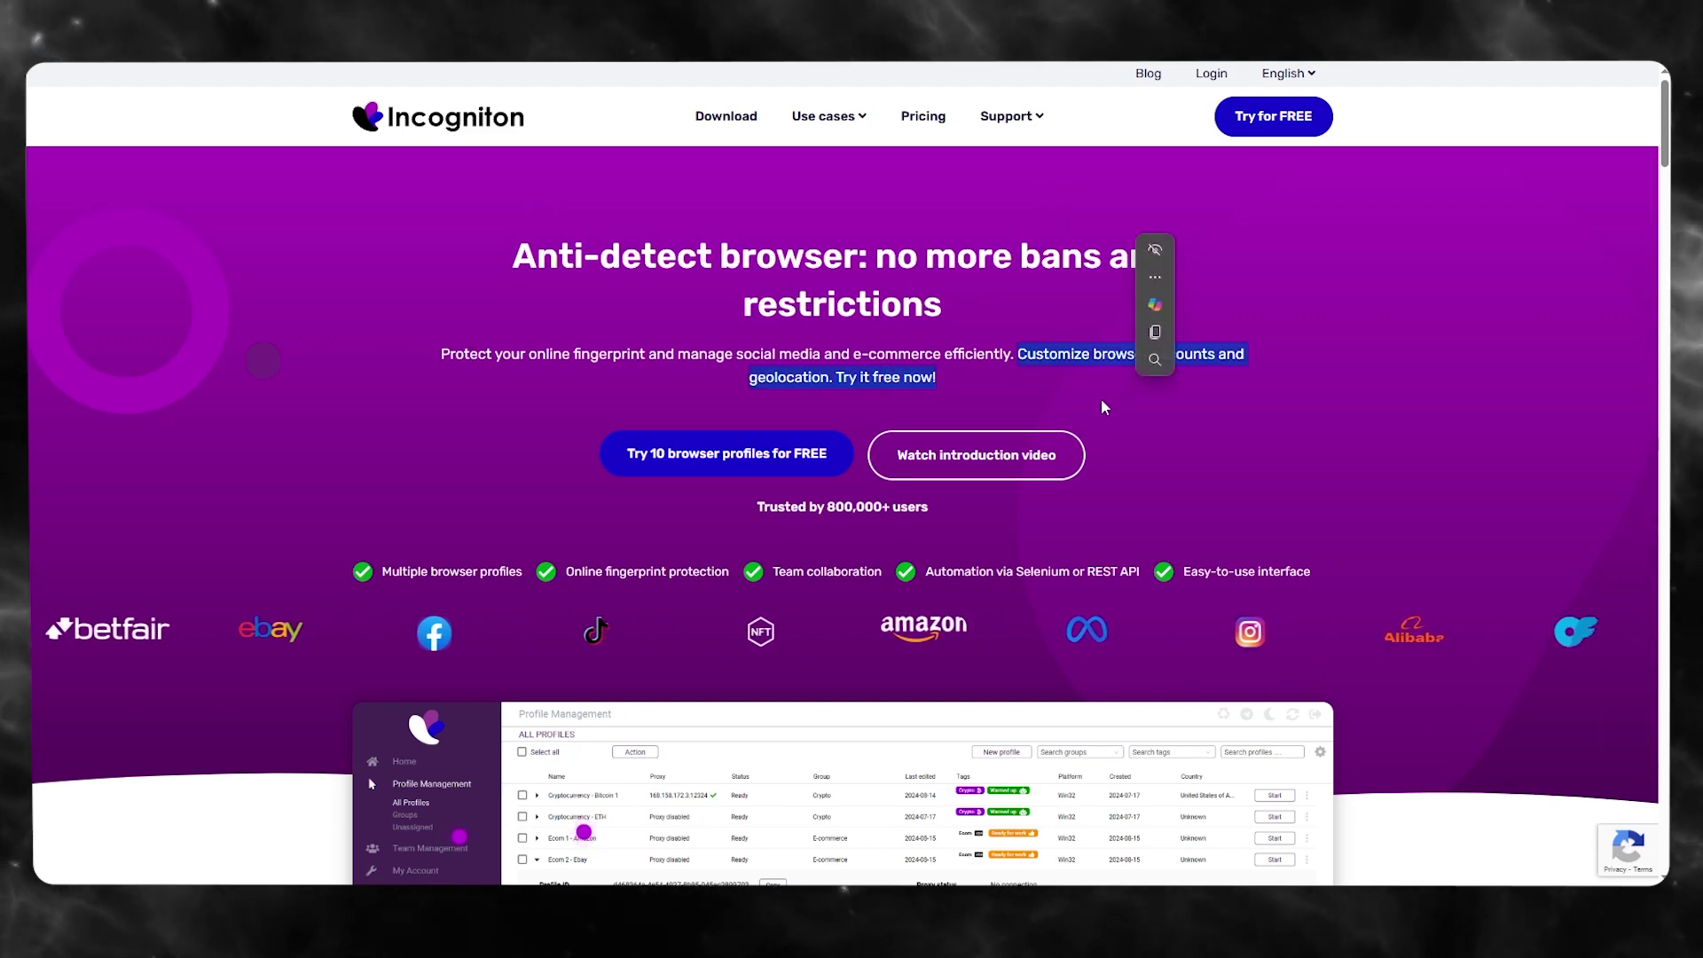
click(1098, 400)
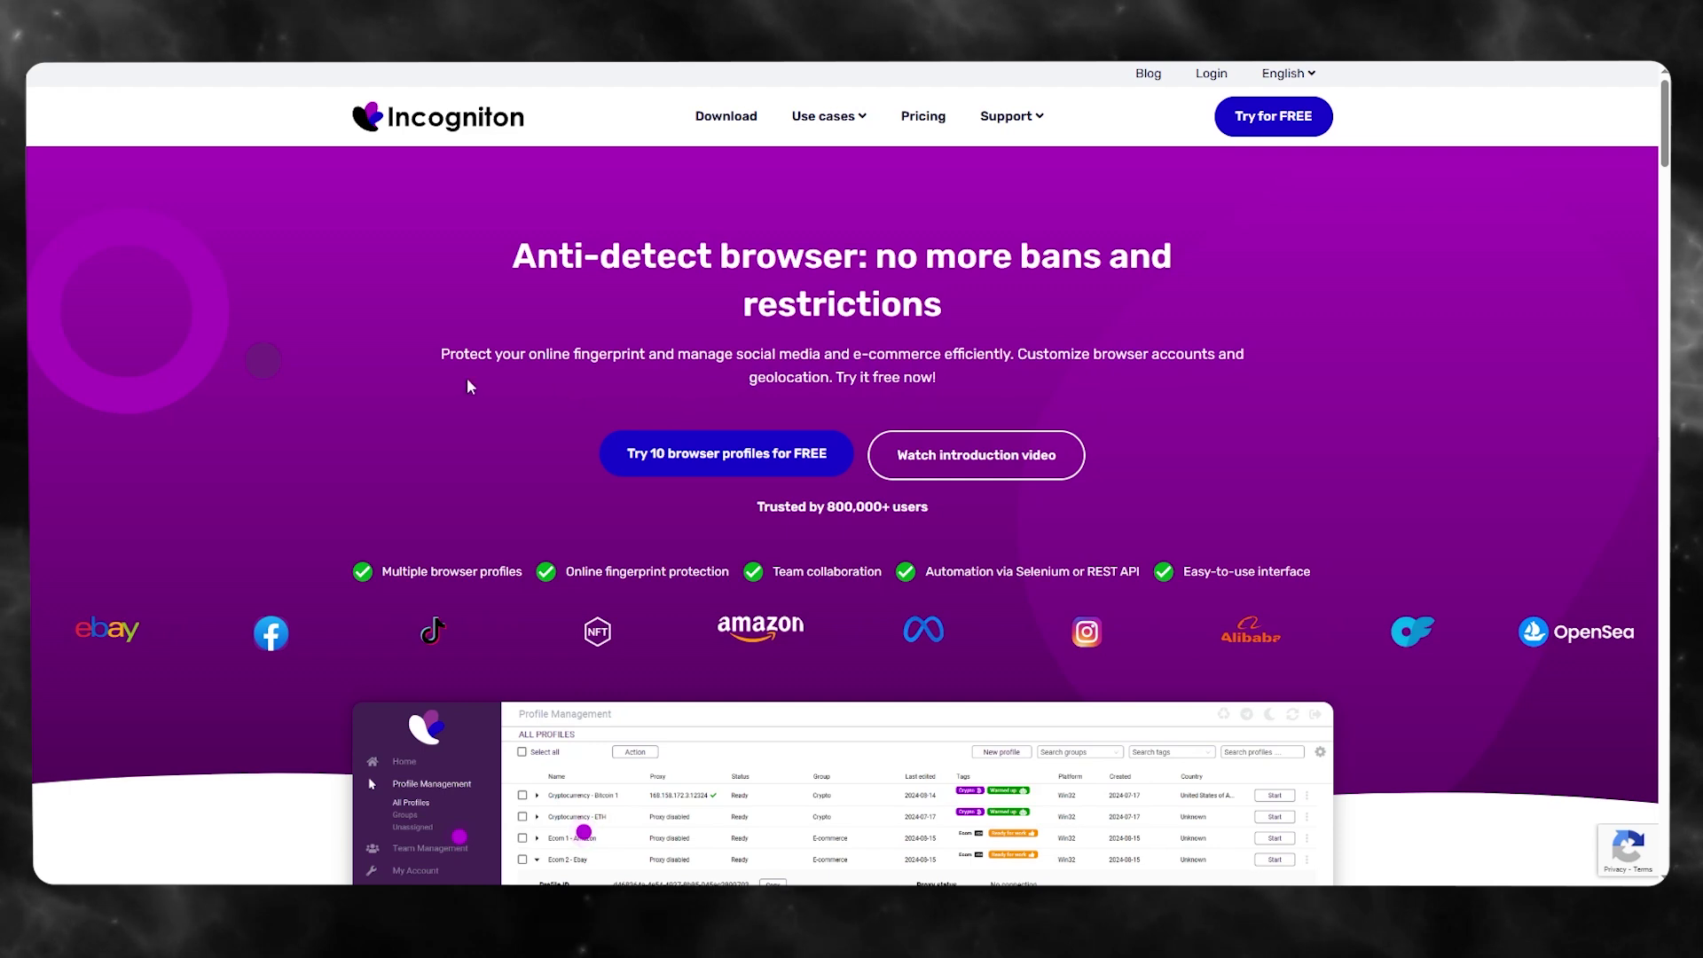
scroll(468, 385, down, 5)
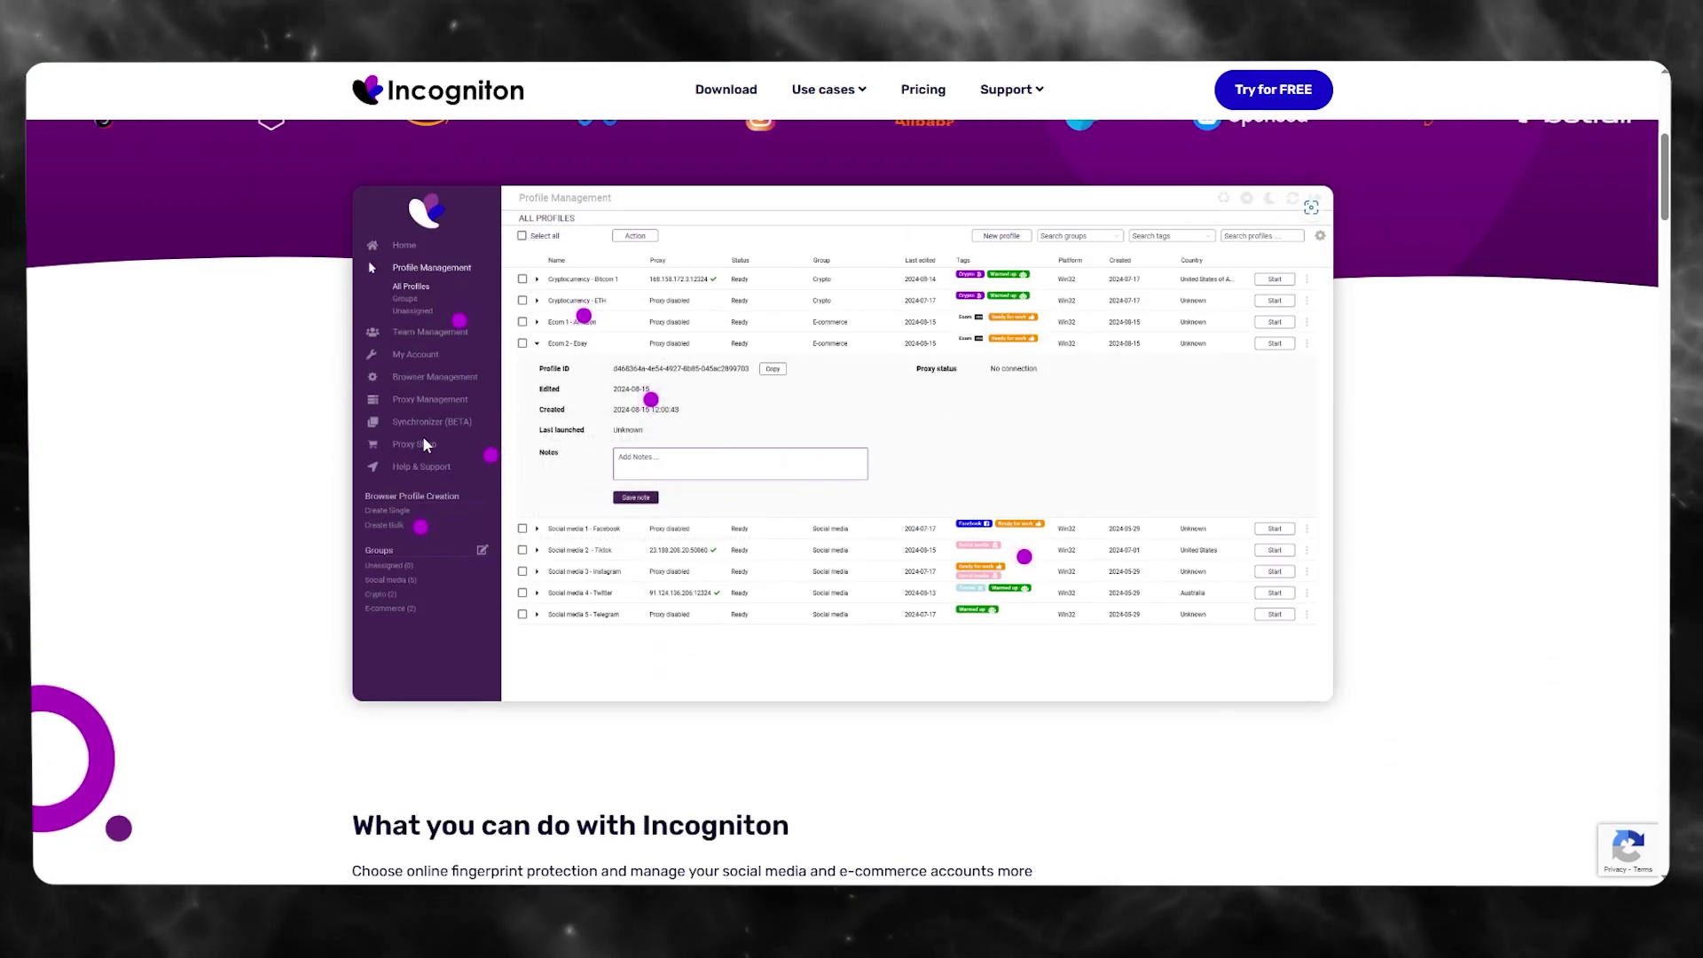
scroll(423, 439, down, 8)
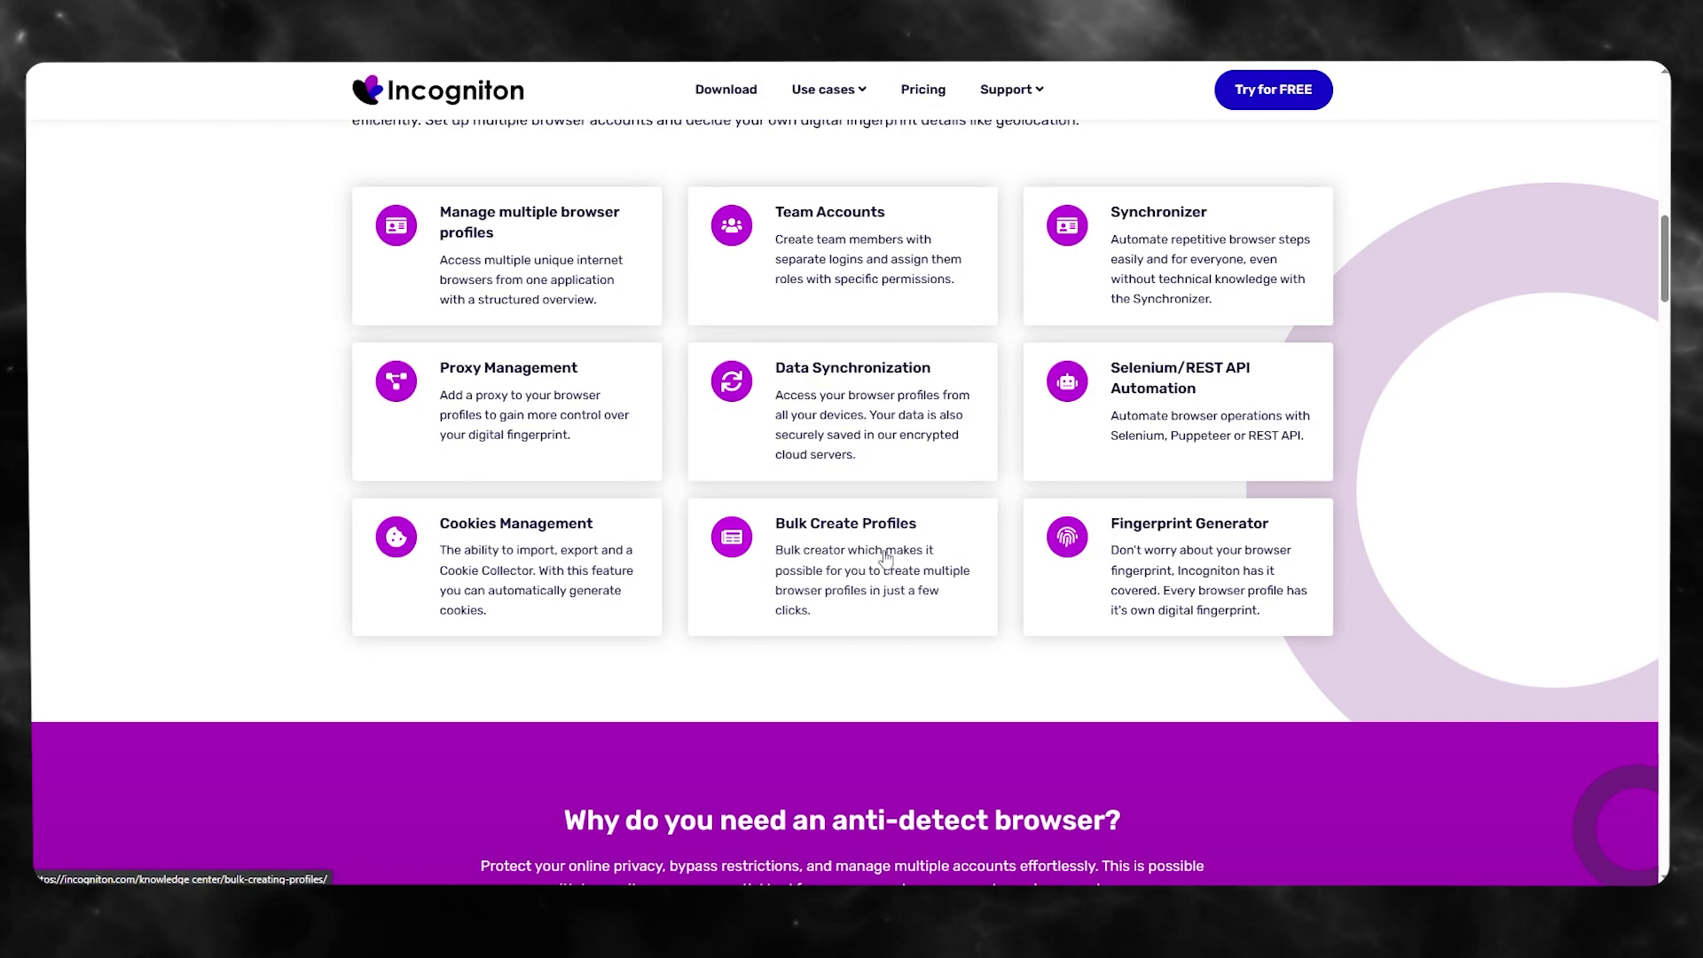
scroll(892, 559, up, 10)
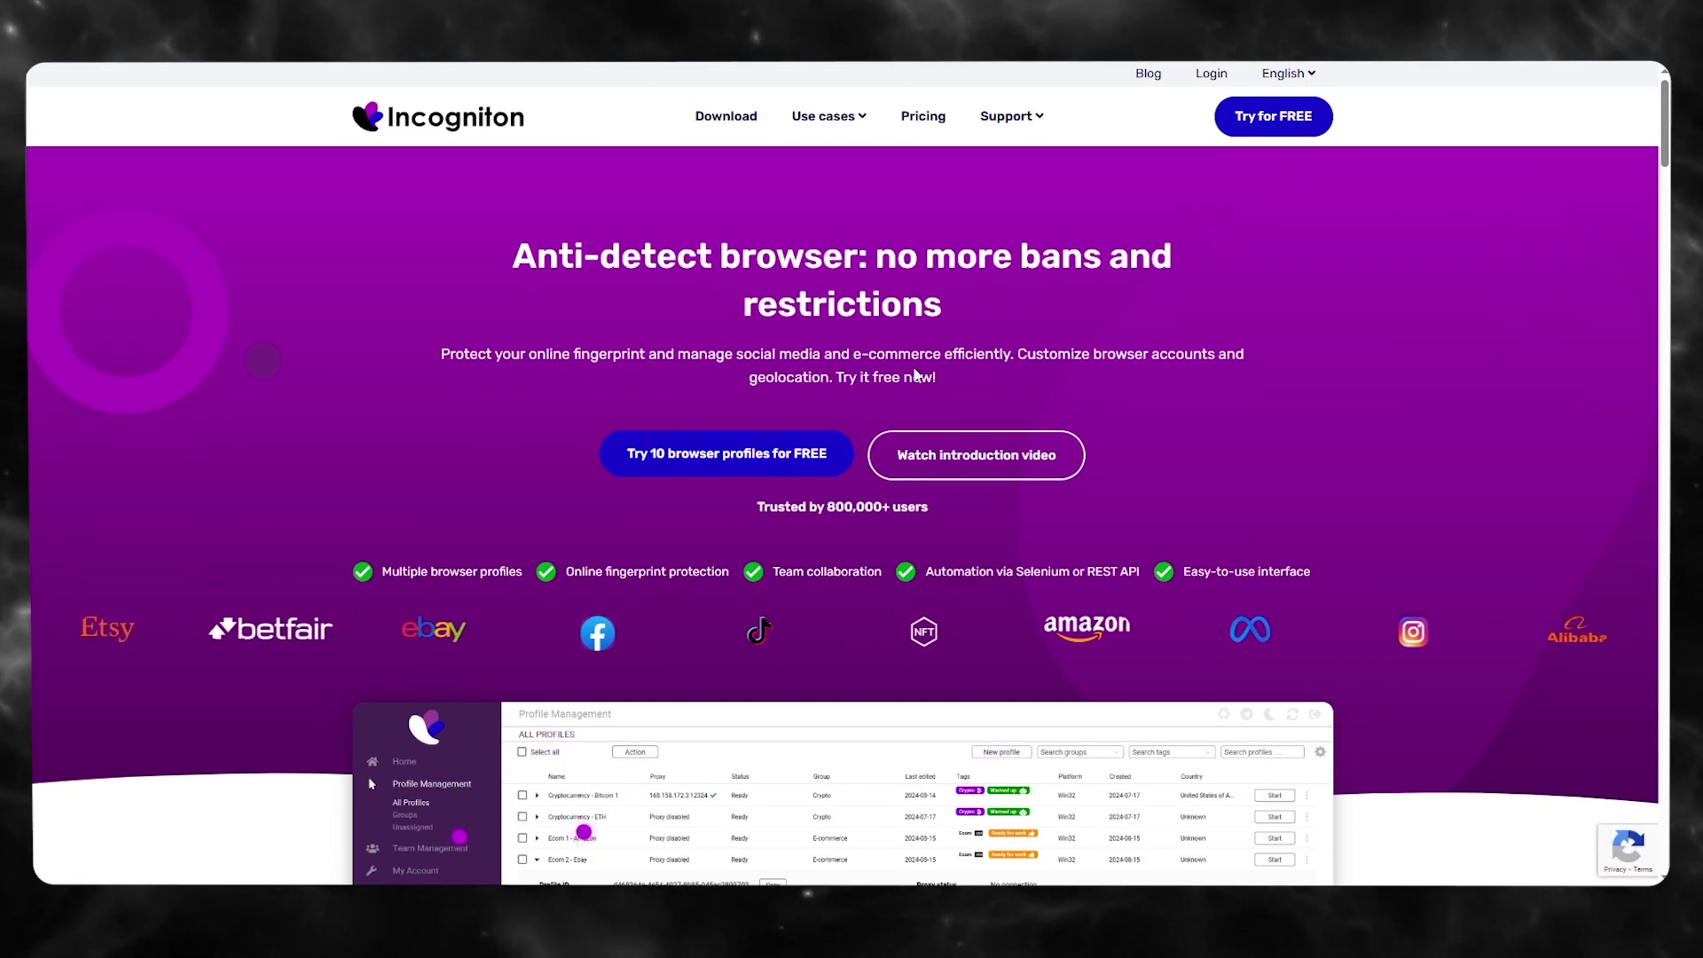
- Follow the 'Try 10 browser profiles for FREE' offer and reach checkout with the $0.00 Base package
click(743, 456)
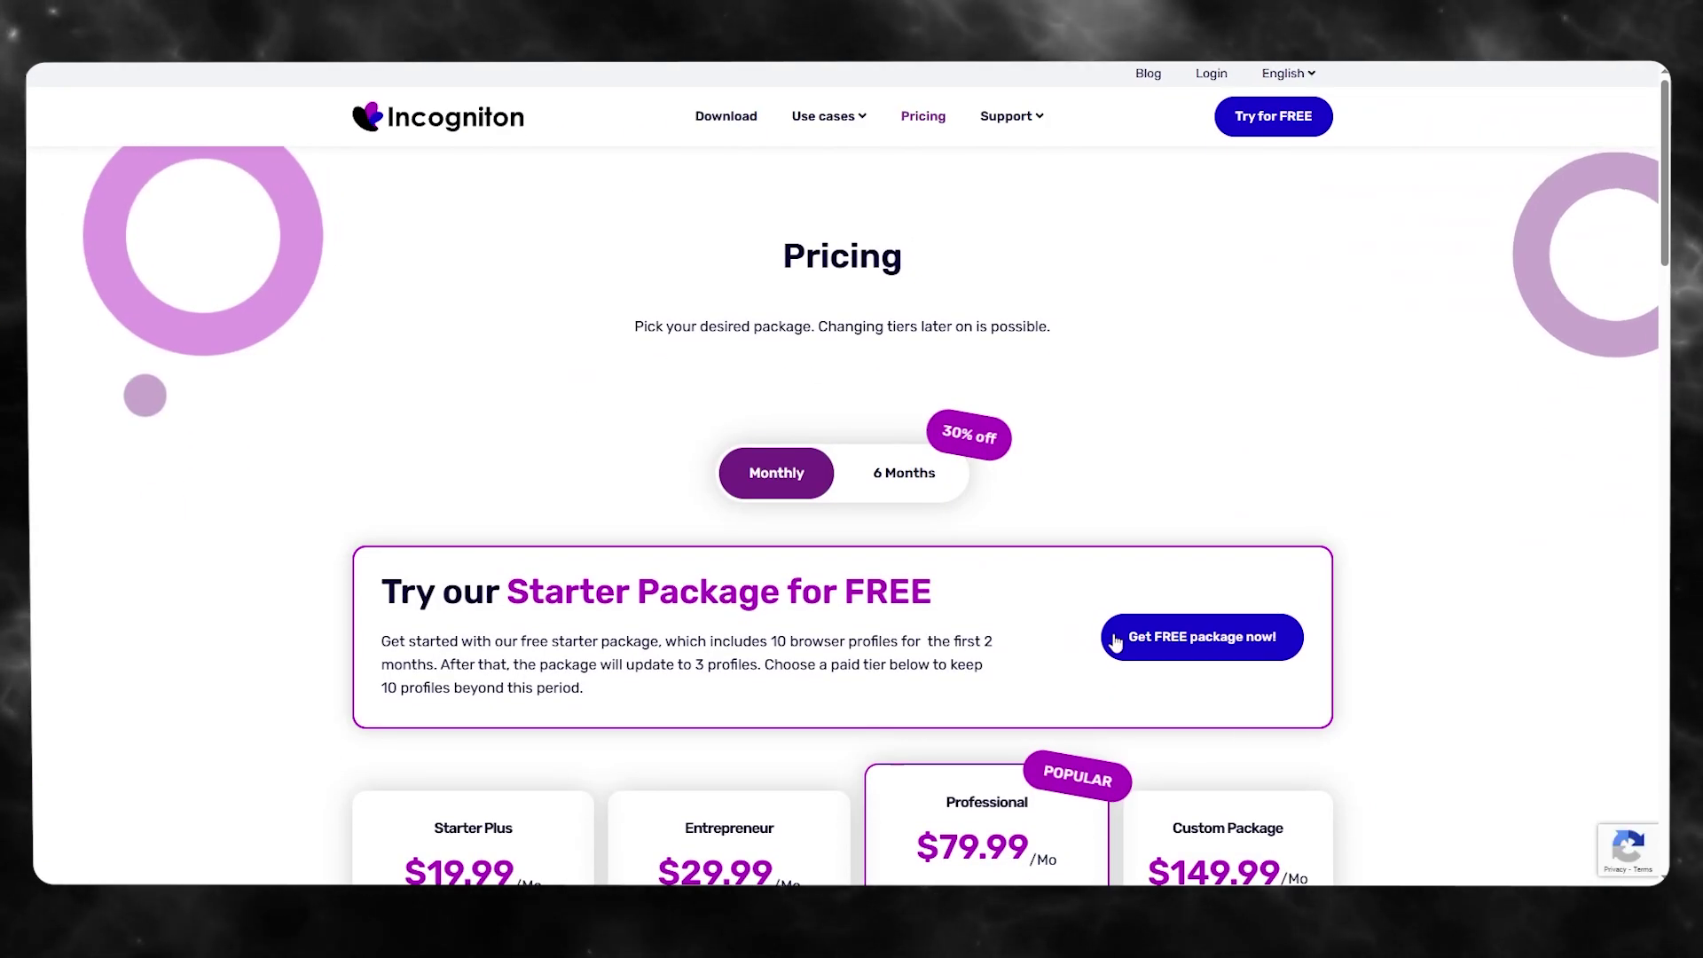
scroll(1044, 535, down, 4)
scroll(515, 539, down, 2)
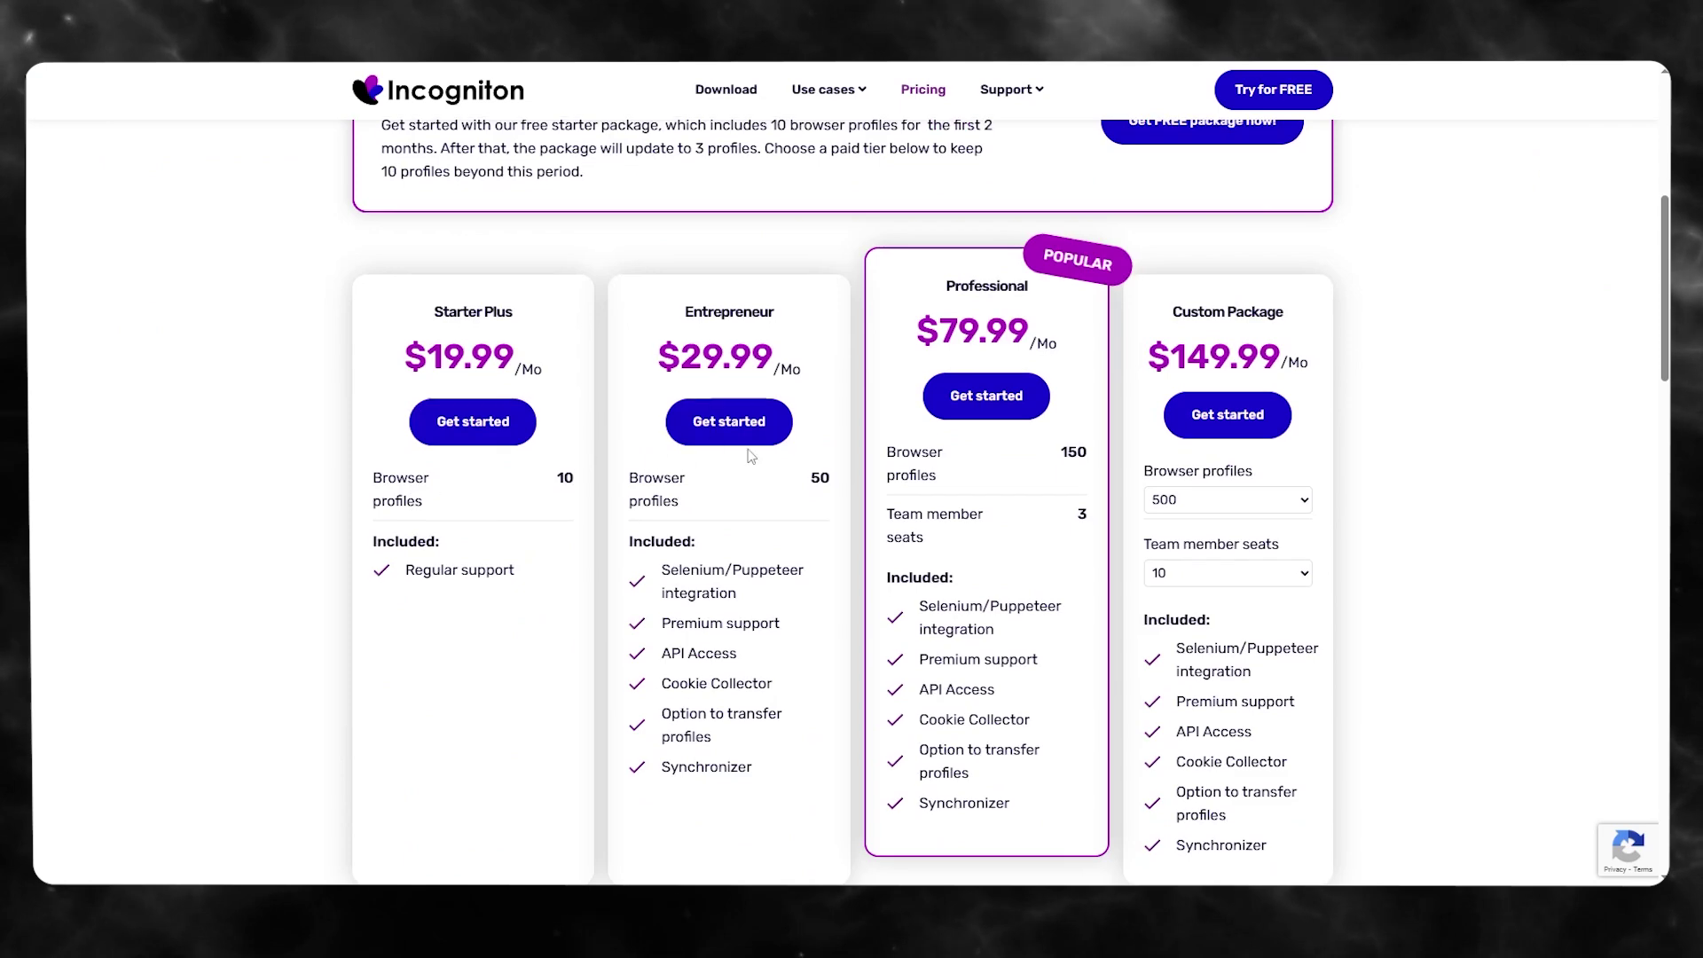
scroll(940, 511, up, 6)
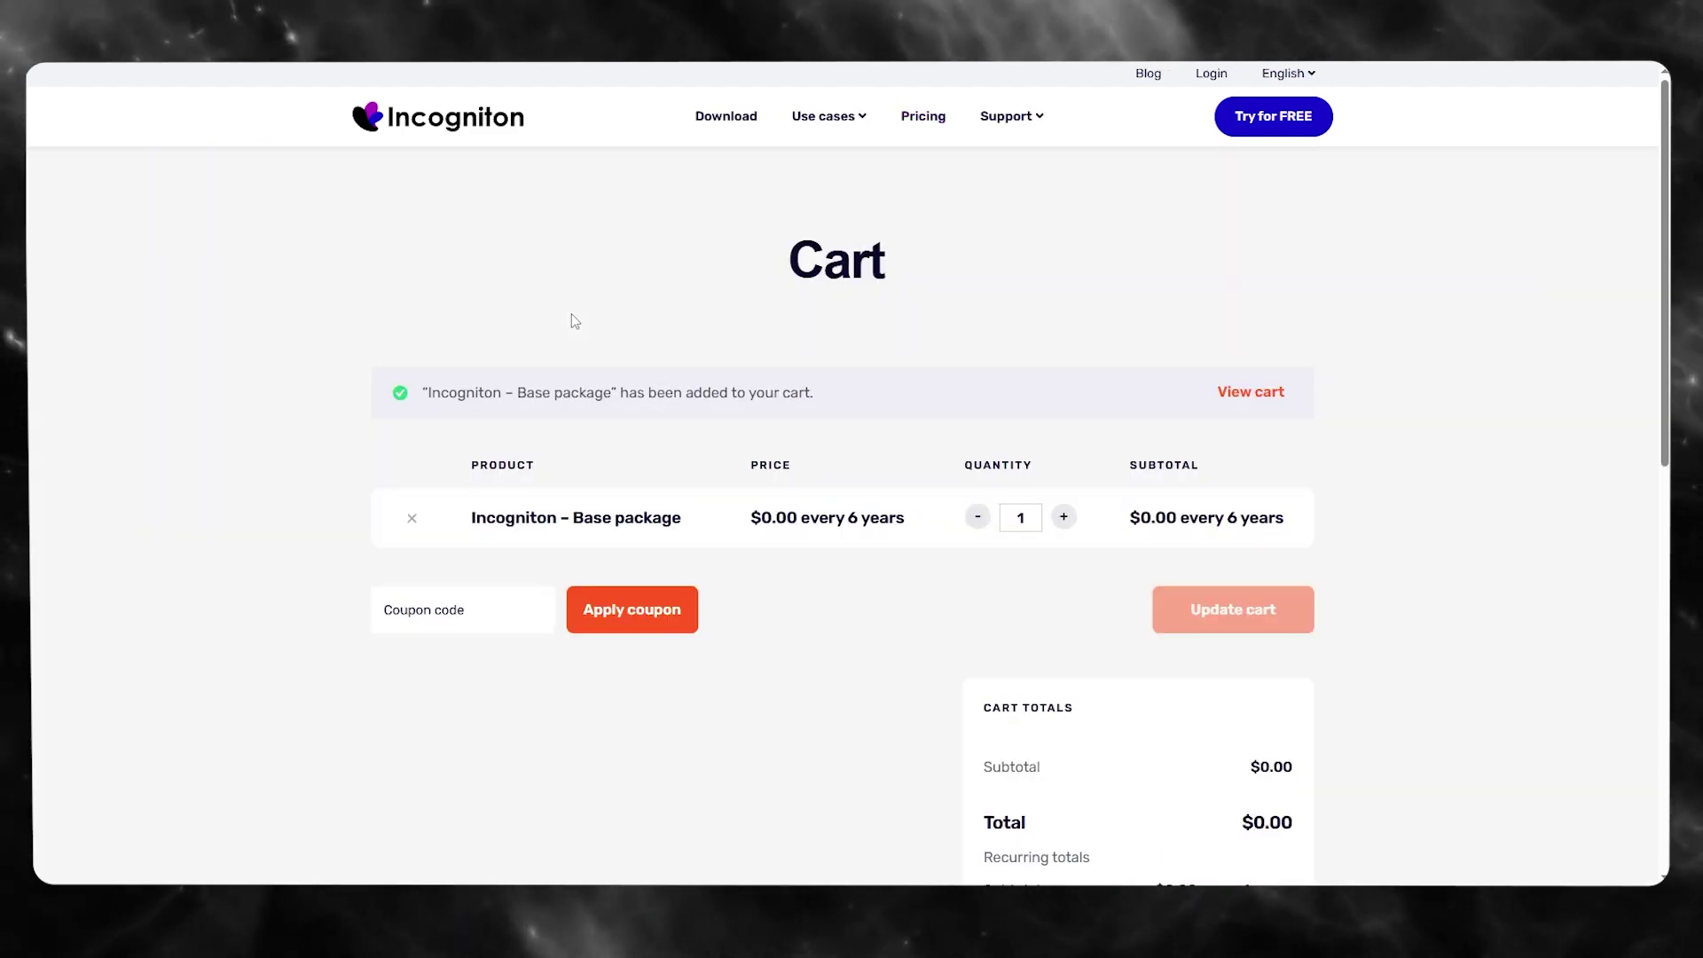
scroll(656, 359, down, 4)
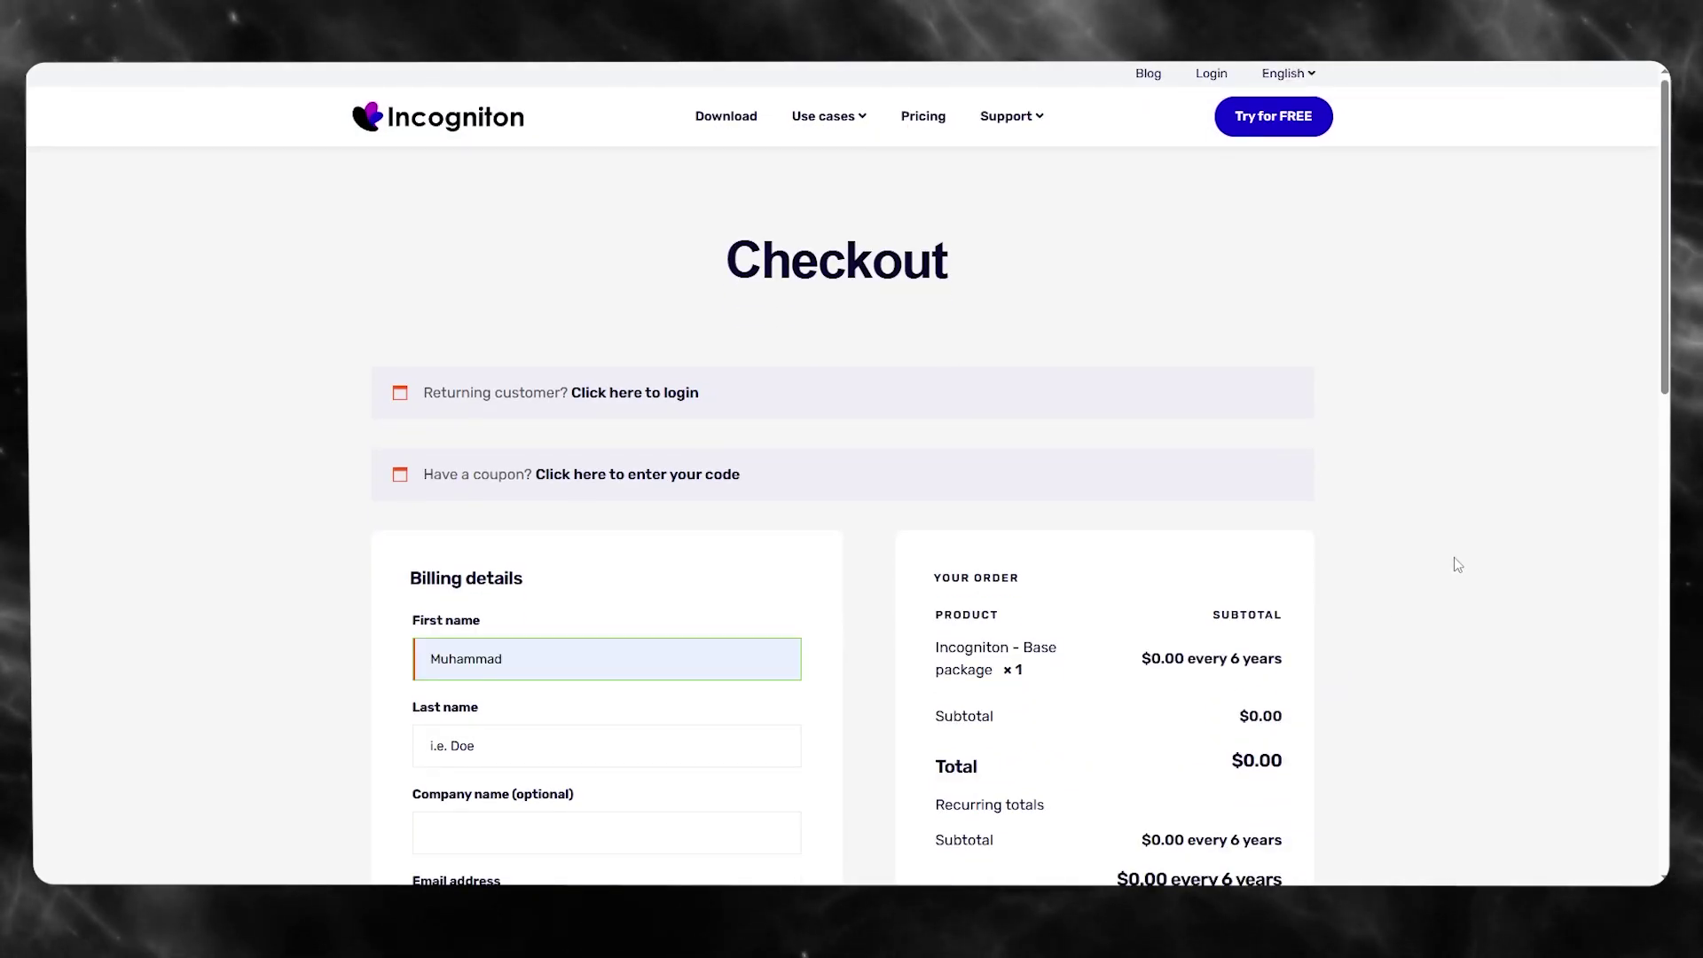
- Enter the buyer's e-mail address in the Billing details Email address field
scroll(1059, 609, down, 10)
scroll(1064, 614, up, 6)
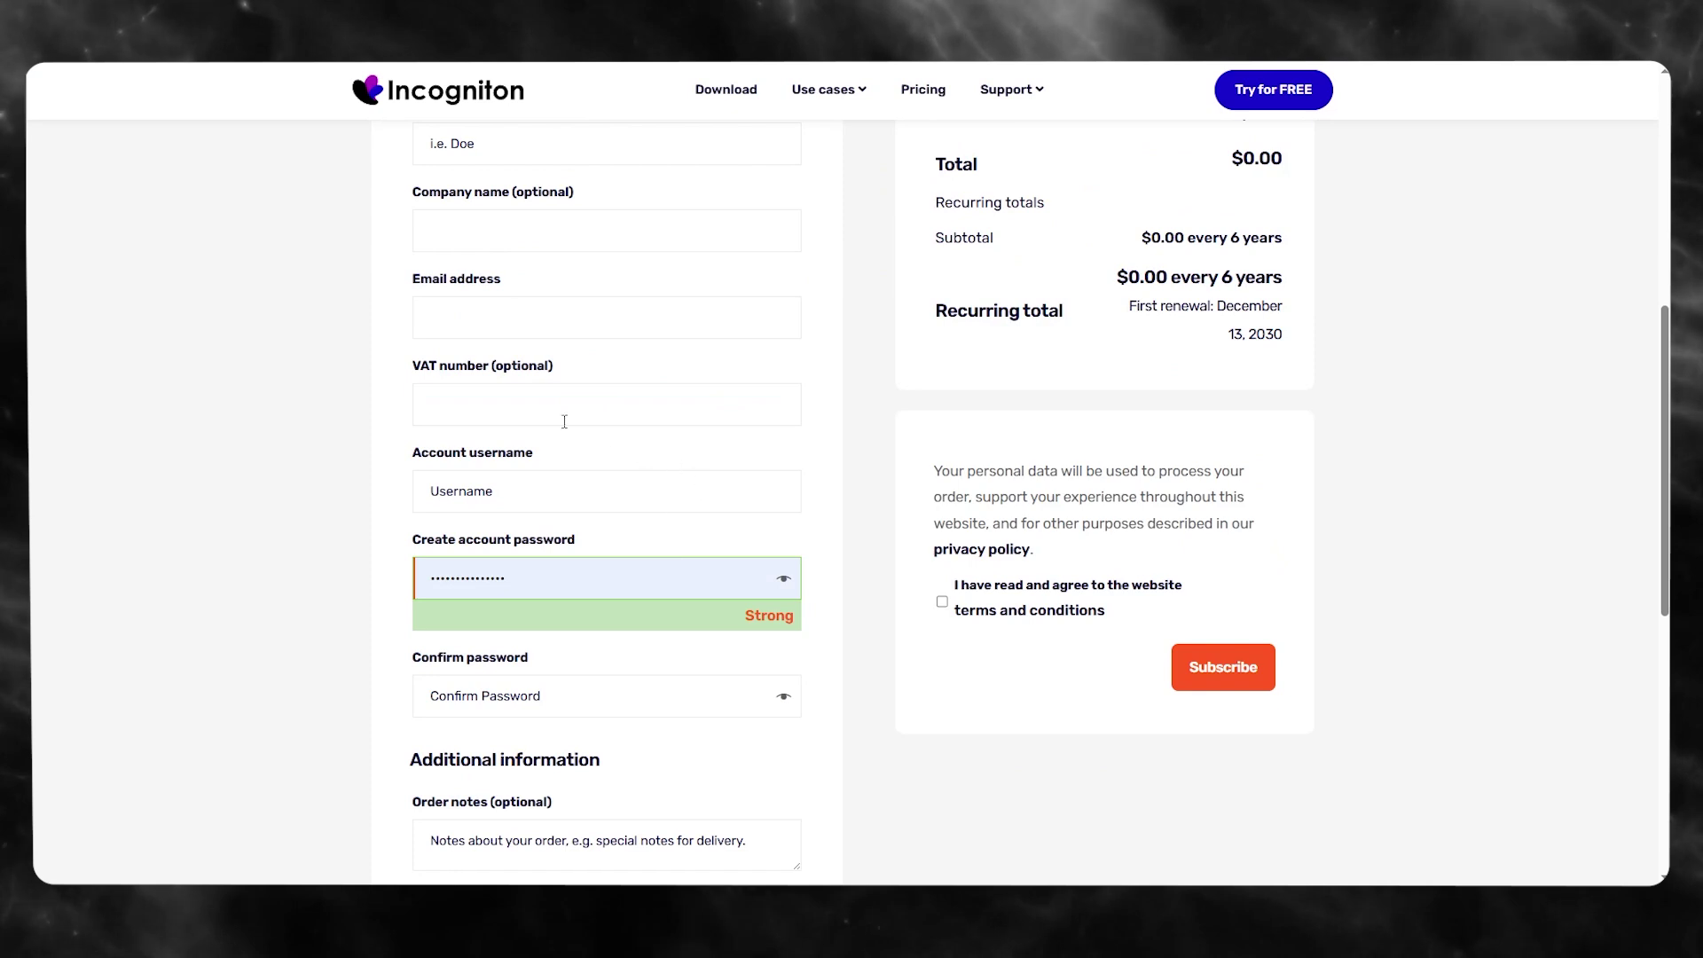
click(518, 476)
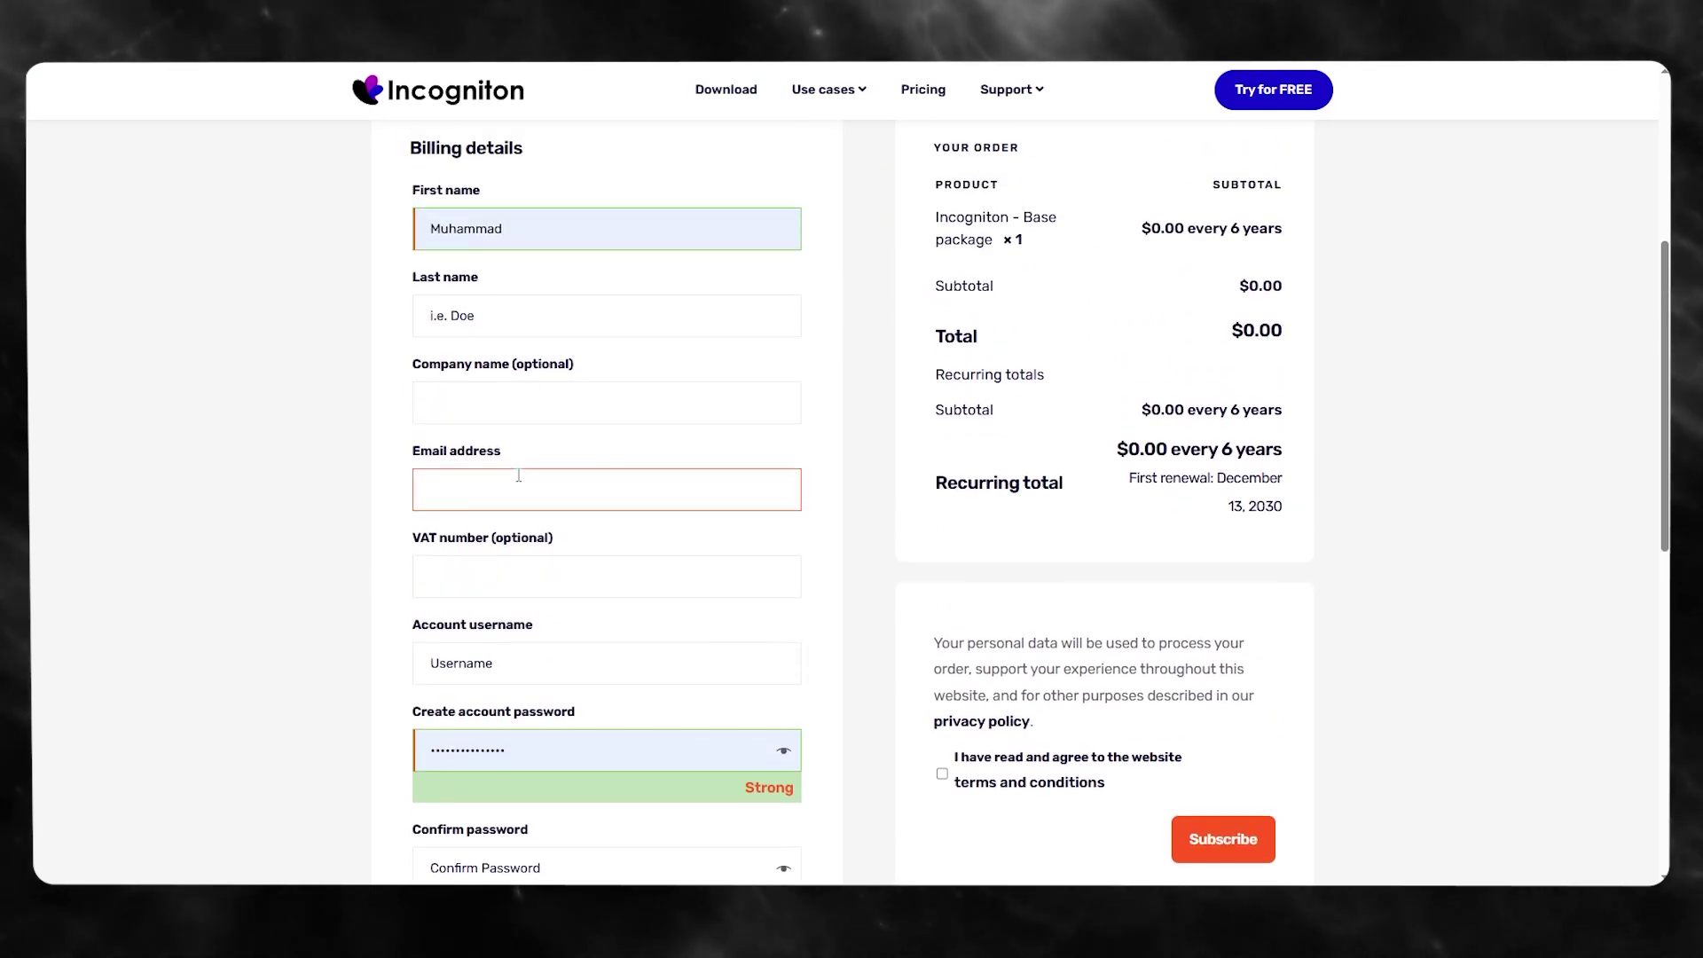
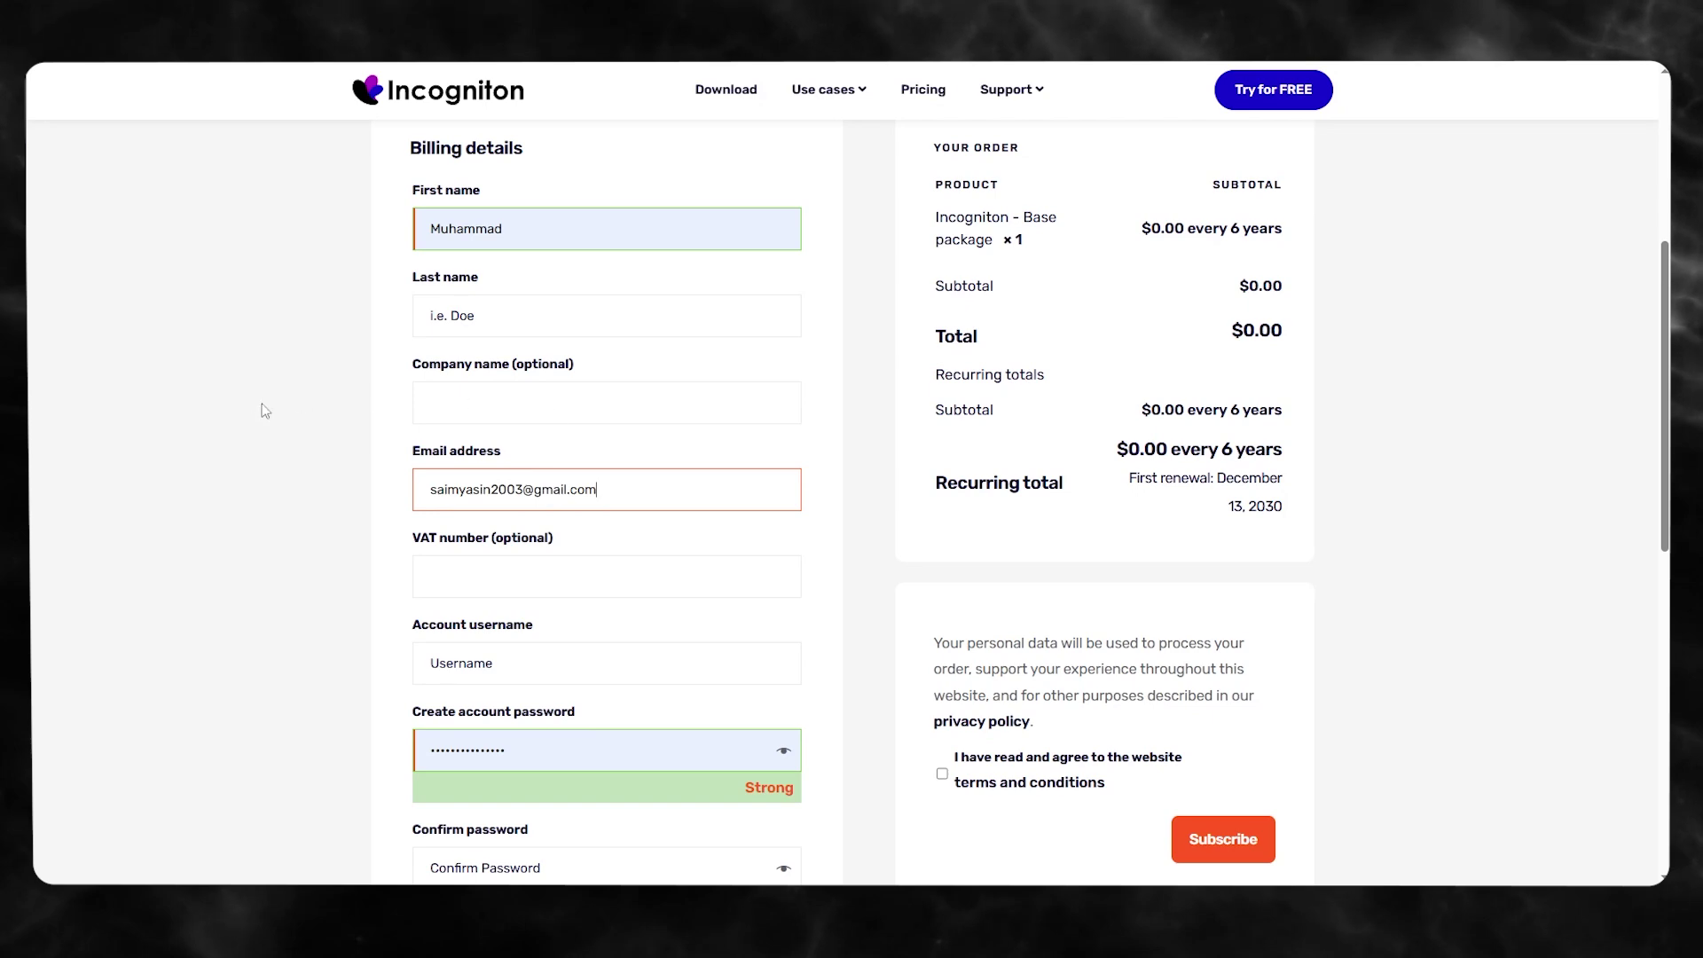
scroll(536, 321, down, 4)
click(550, 407)
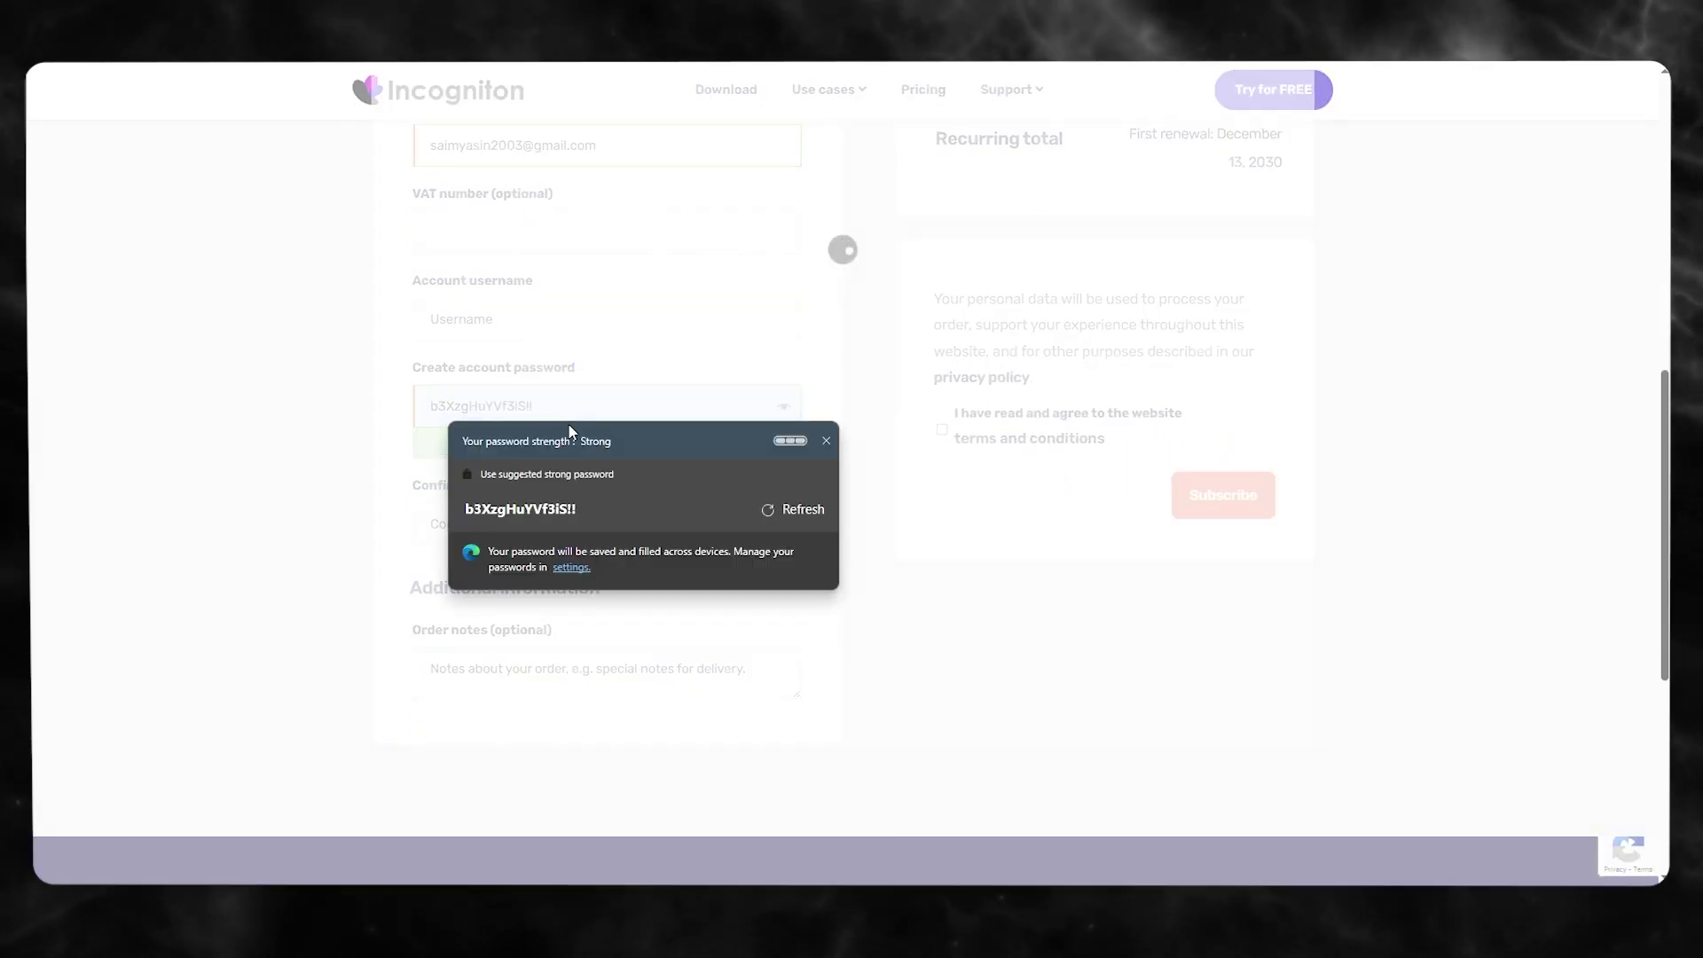
- Dismiss the browser's password suggestion and enter an account username on the checkout form
click(678, 512)
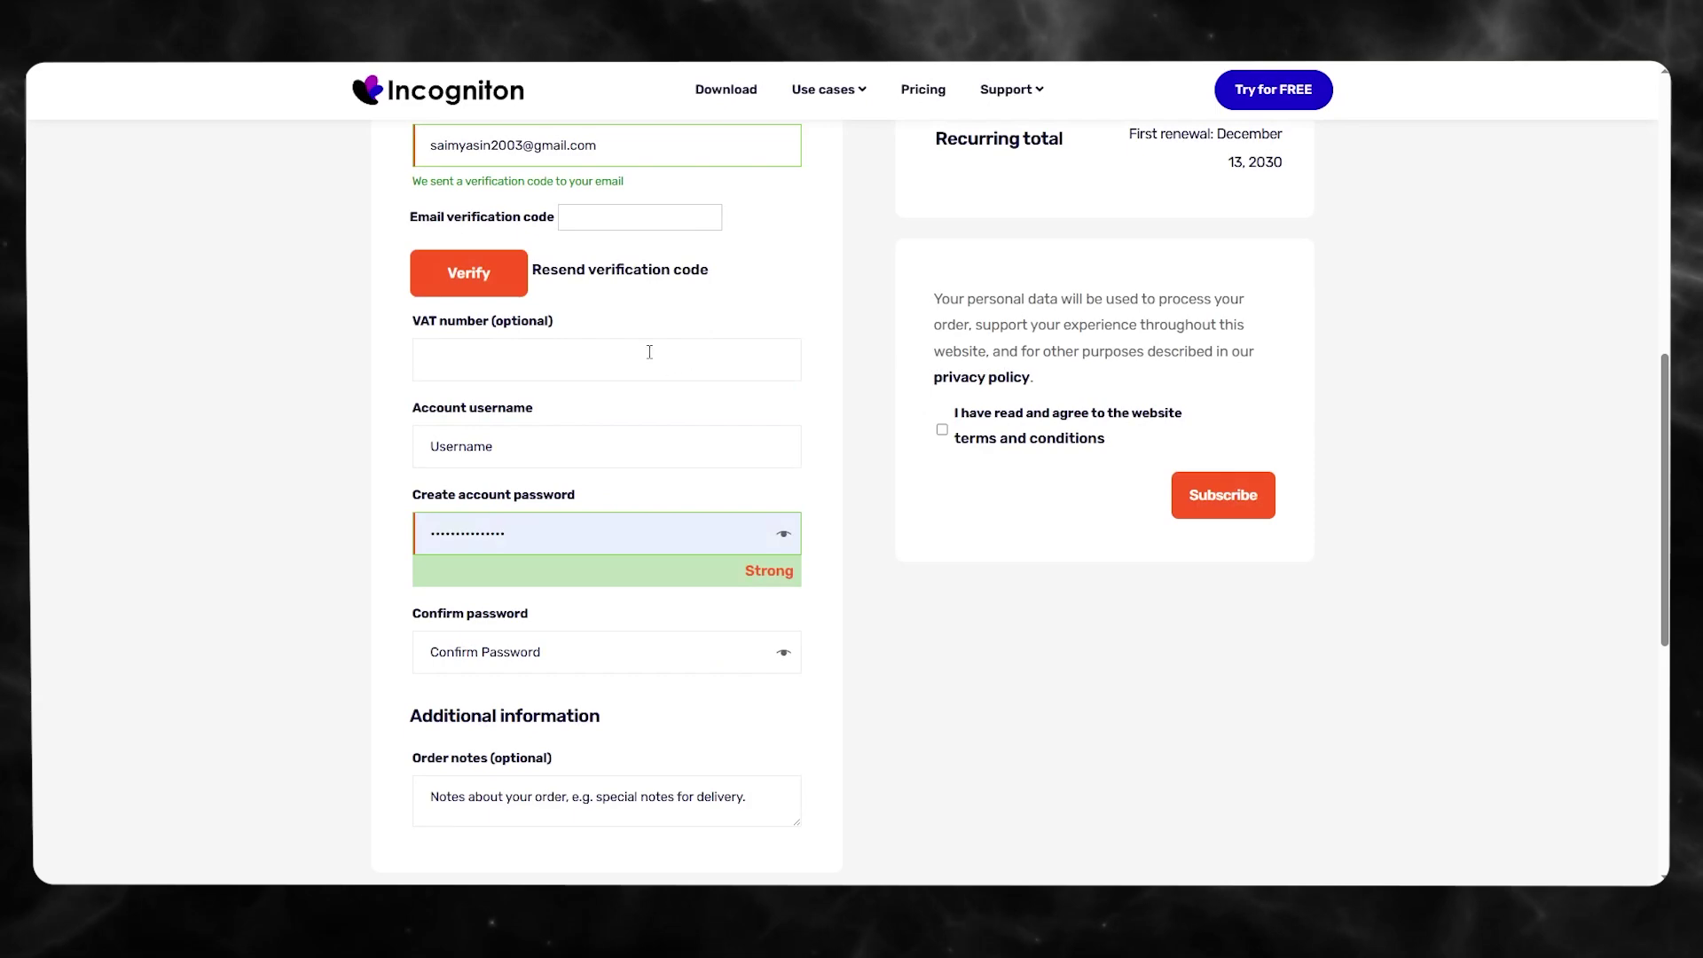
scroll(650, 352, up, 3)
click(611, 481)
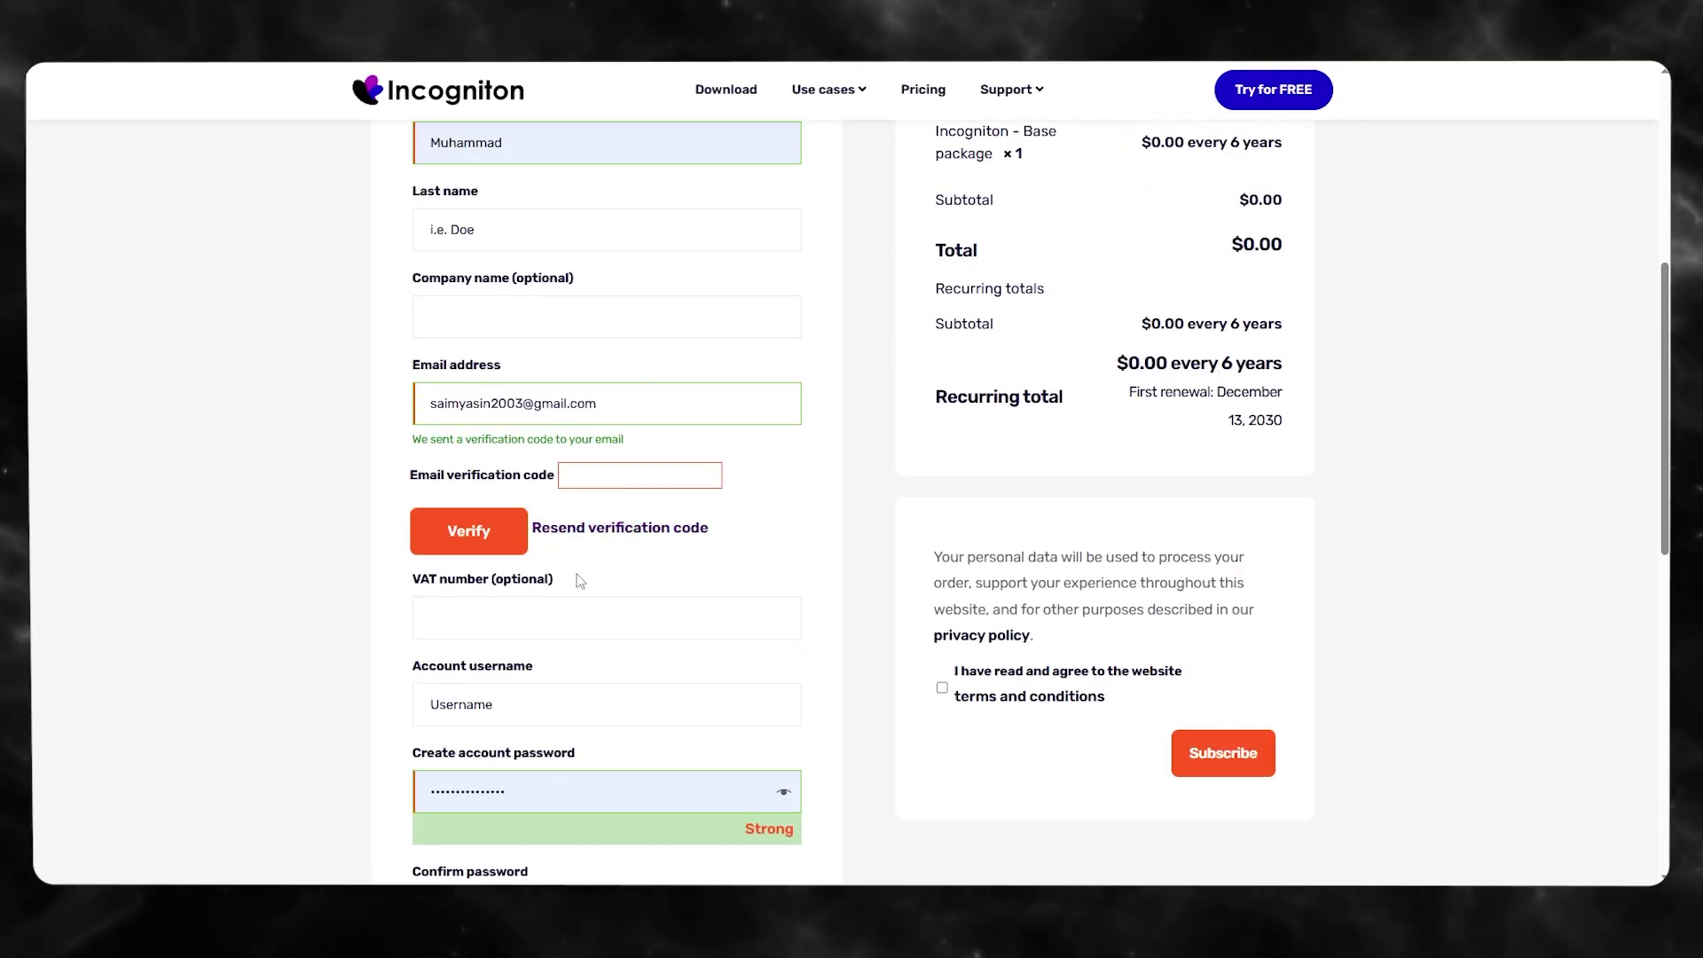
scroll(577, 582, down, 2)
click(563, 536)
text(jgjhg)
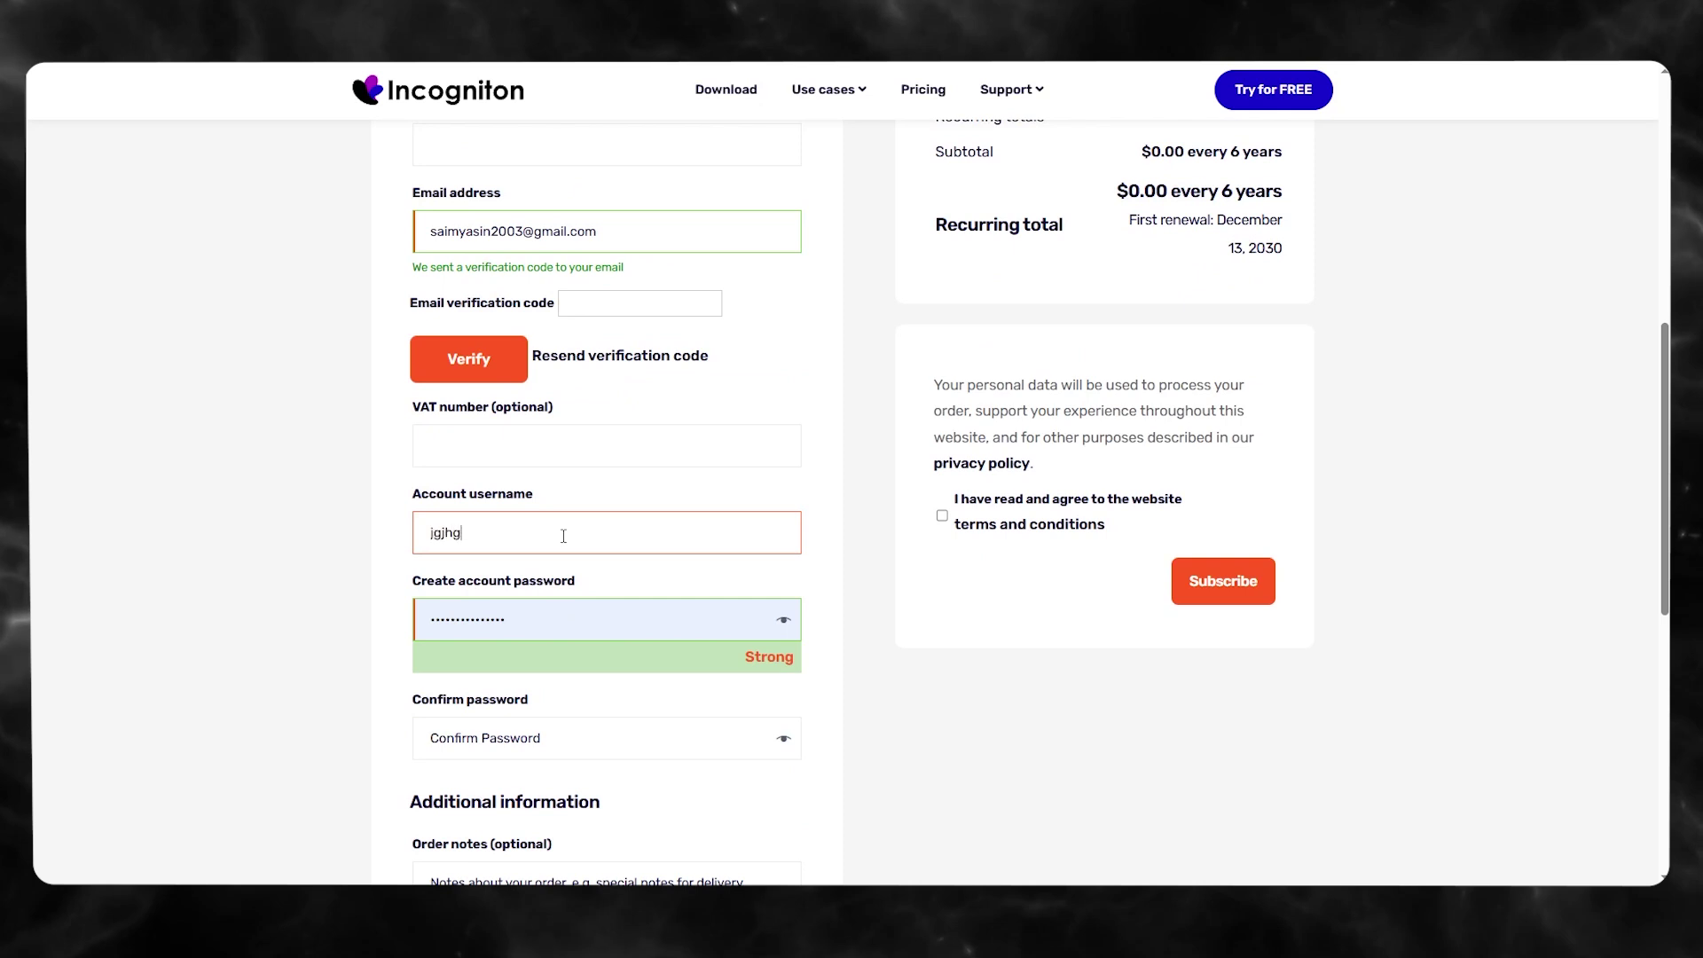
text(8778g)
click(634, 738)
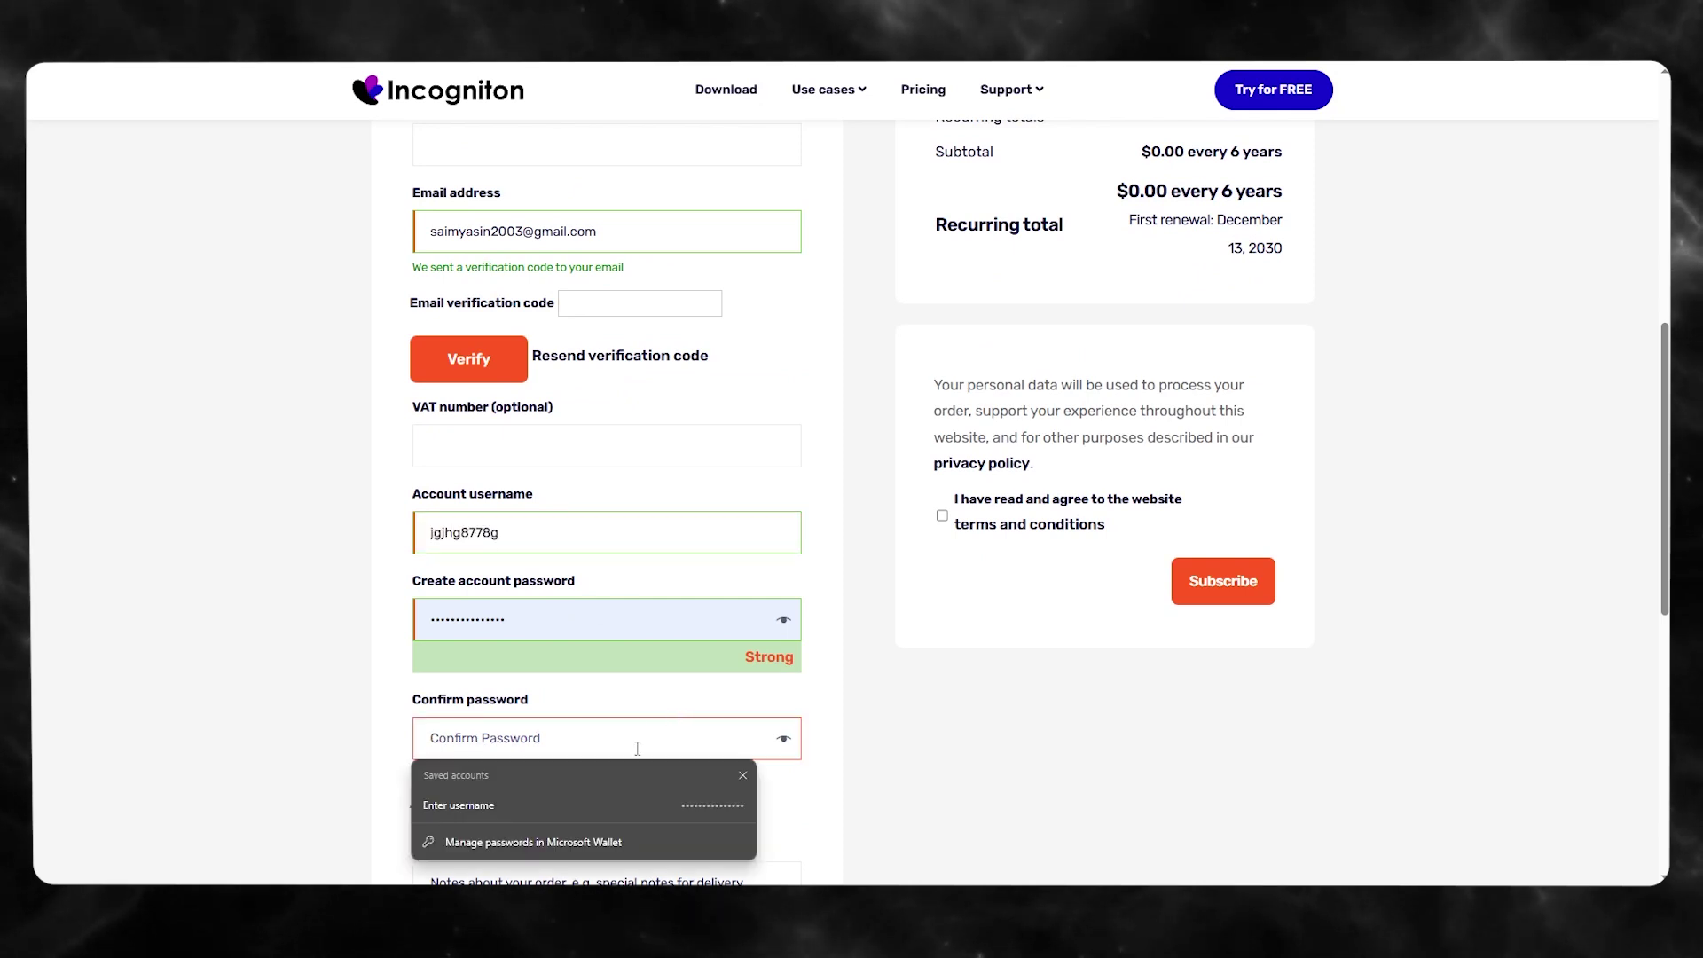
- Copy the generated account password and paste it into the Confirm password field
click(461, 619)
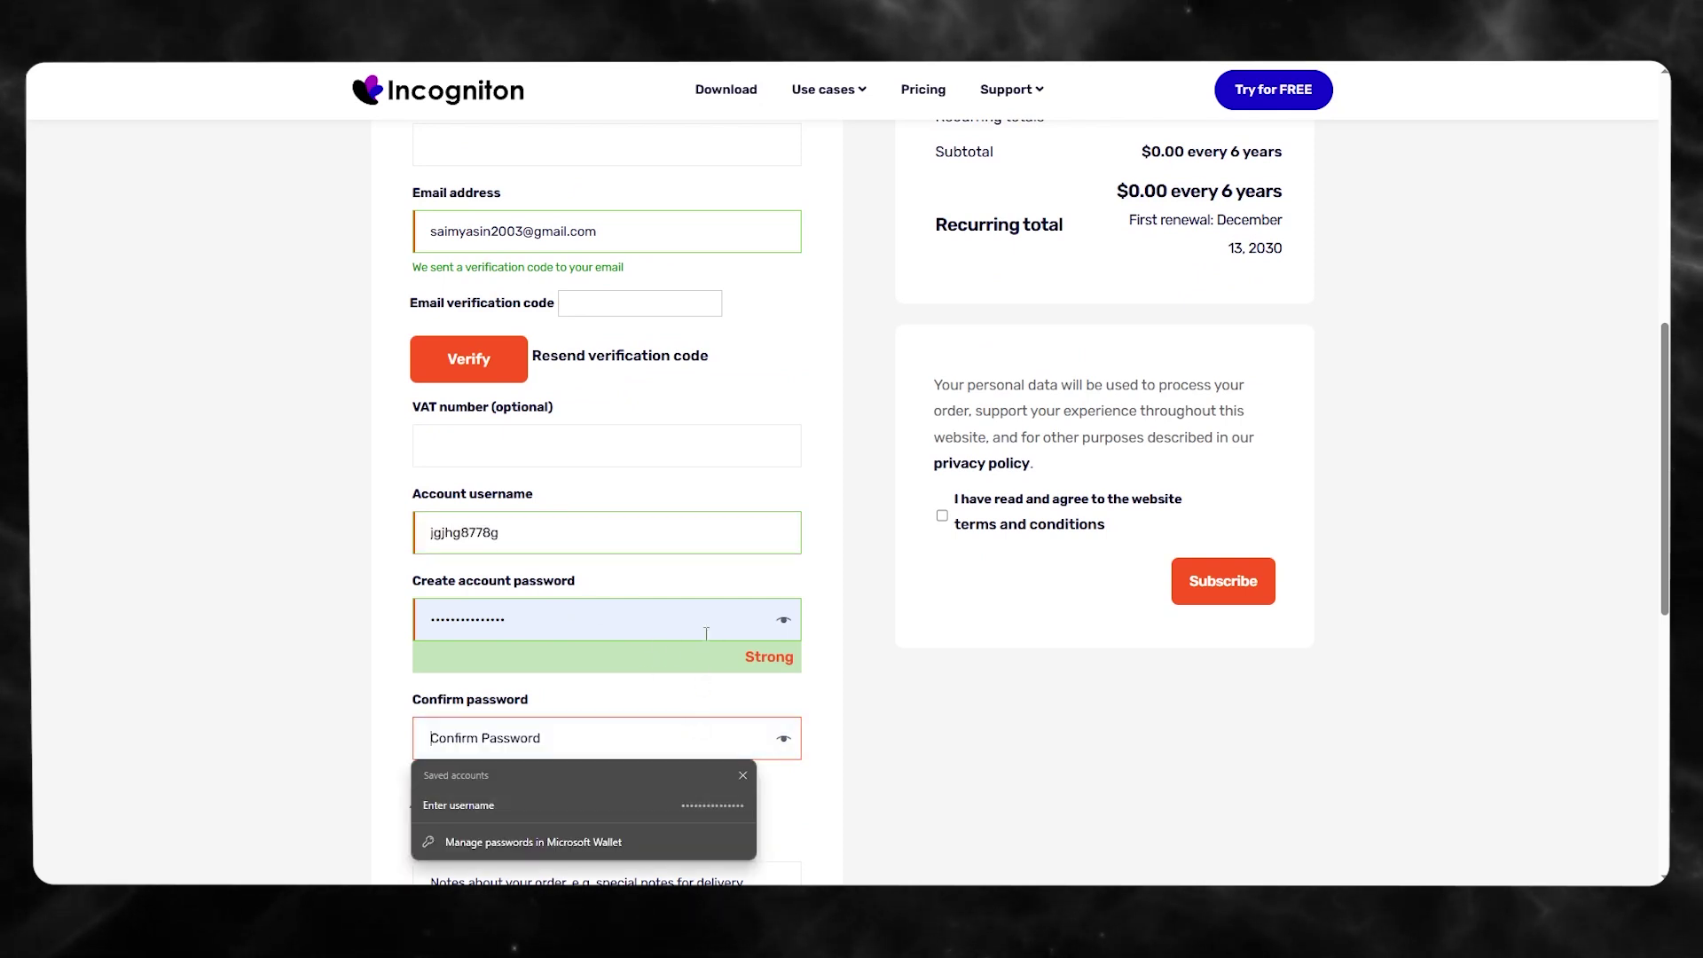
right_click(493, 619)
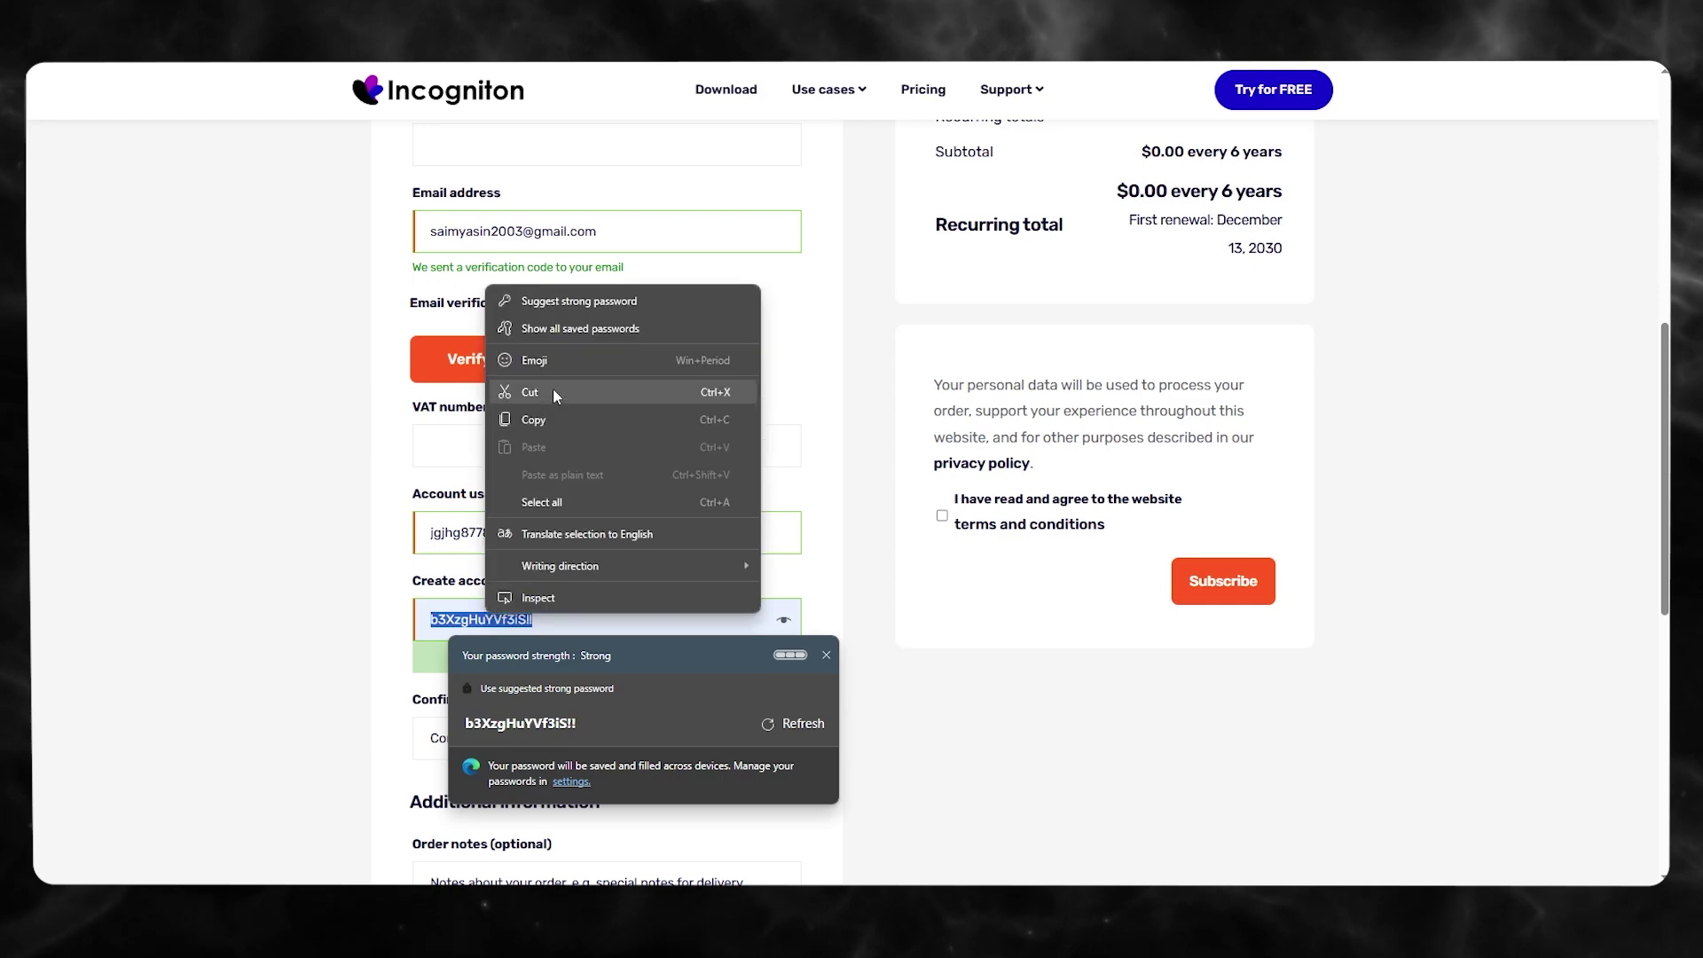
click(557, 415)
click(439, 731)
right_click(439, 734)
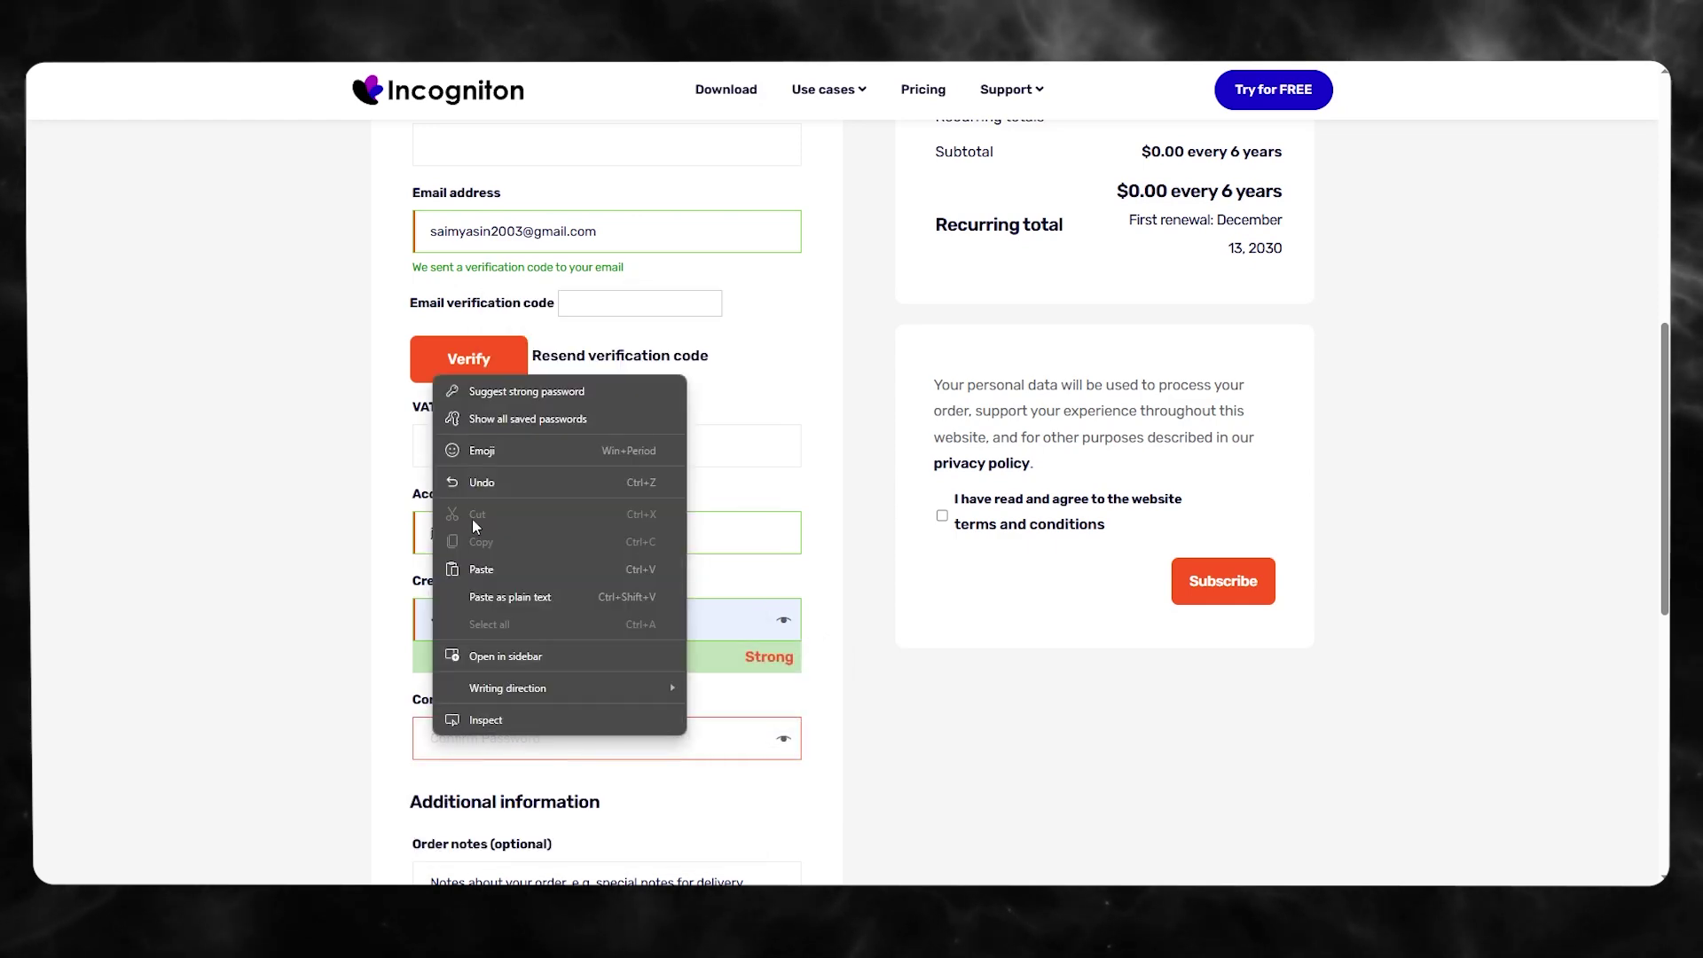
click(490, 564)
scroll(656, 585, down, 5)
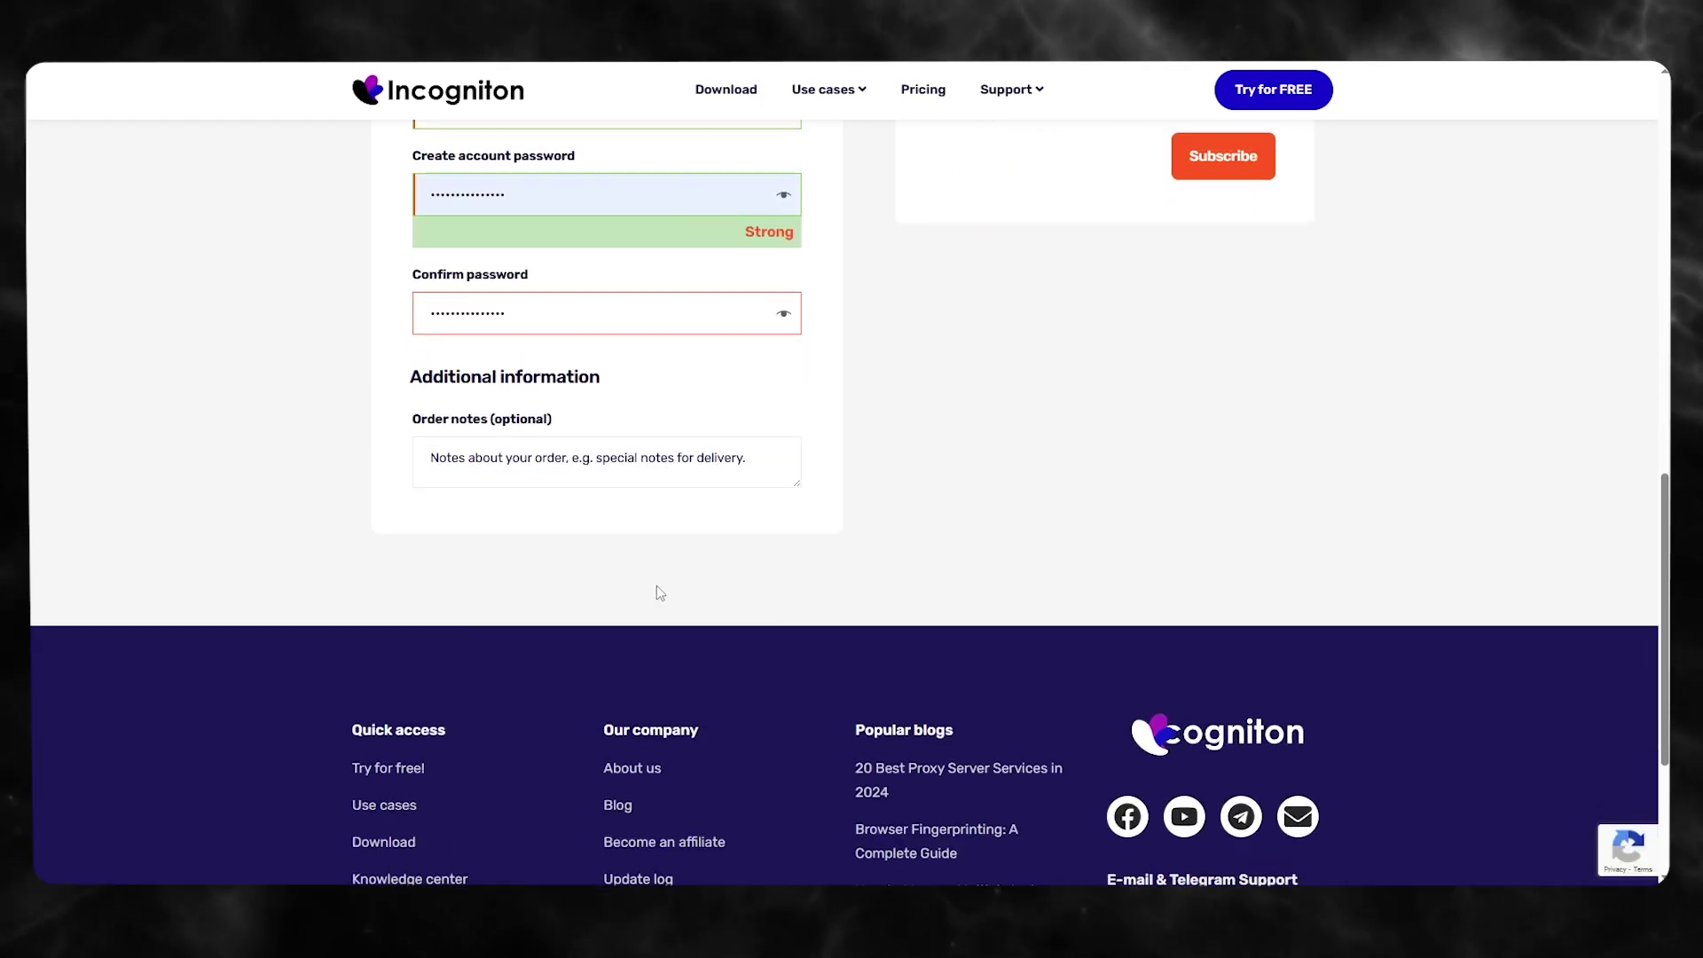
scroll(656, 586, up, 7)
click(602, 474)
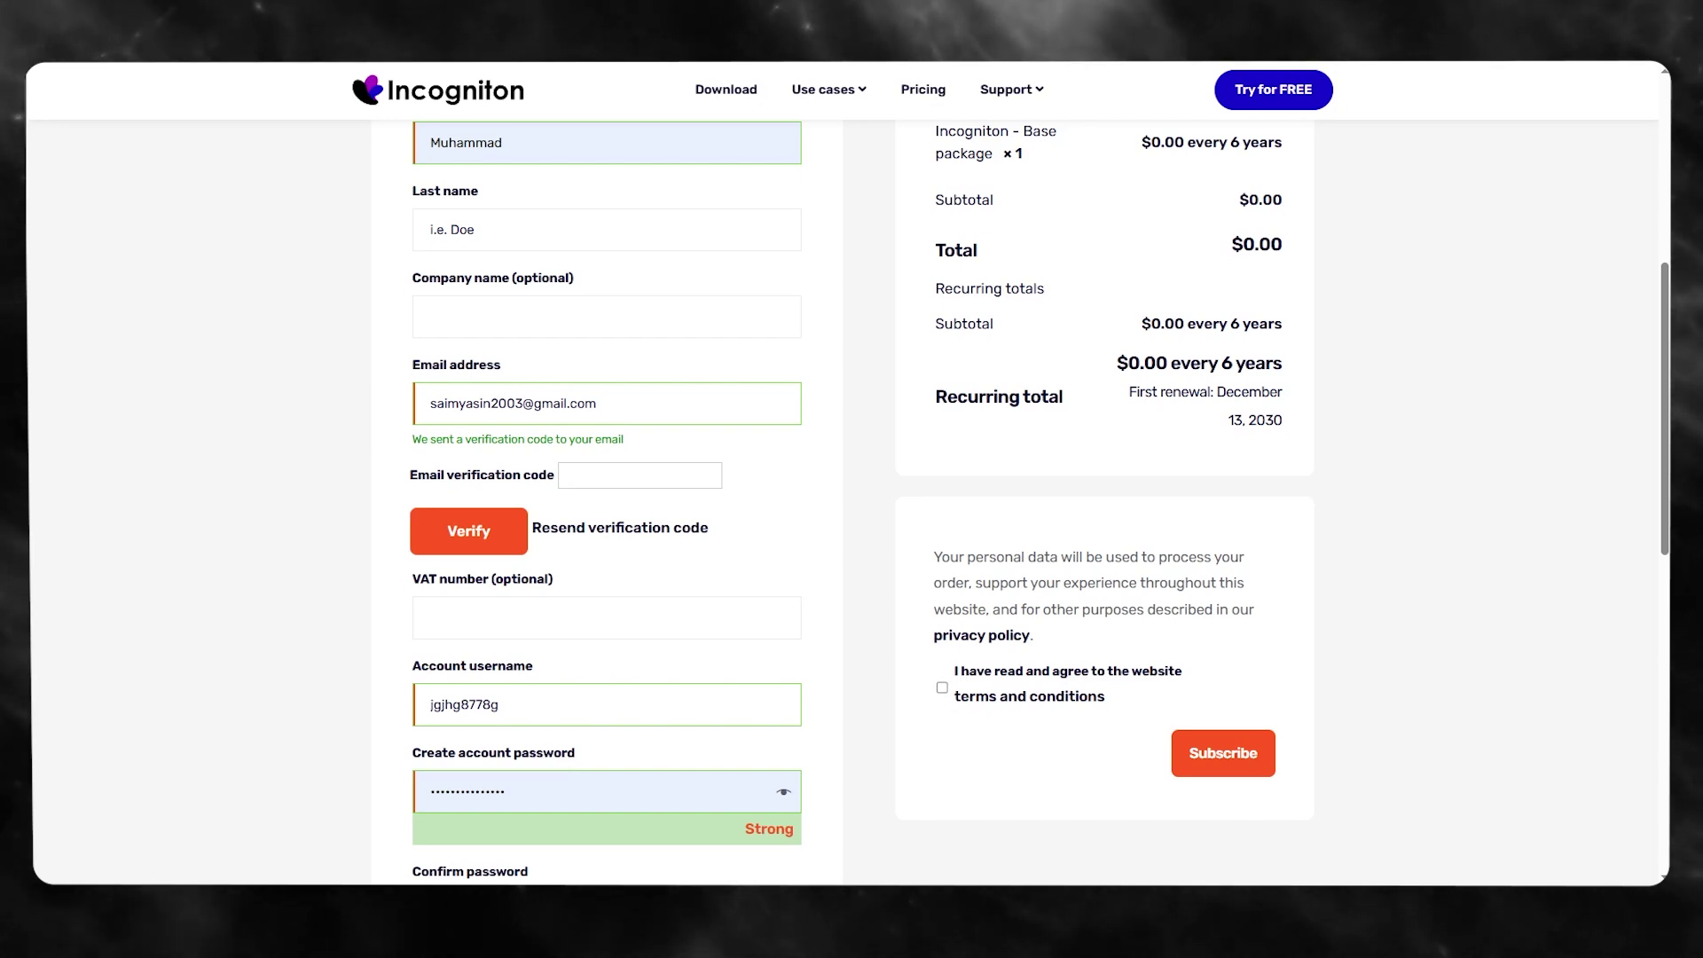
- Enter the emailed verification code and verify the e-mail address
click(677, 470)
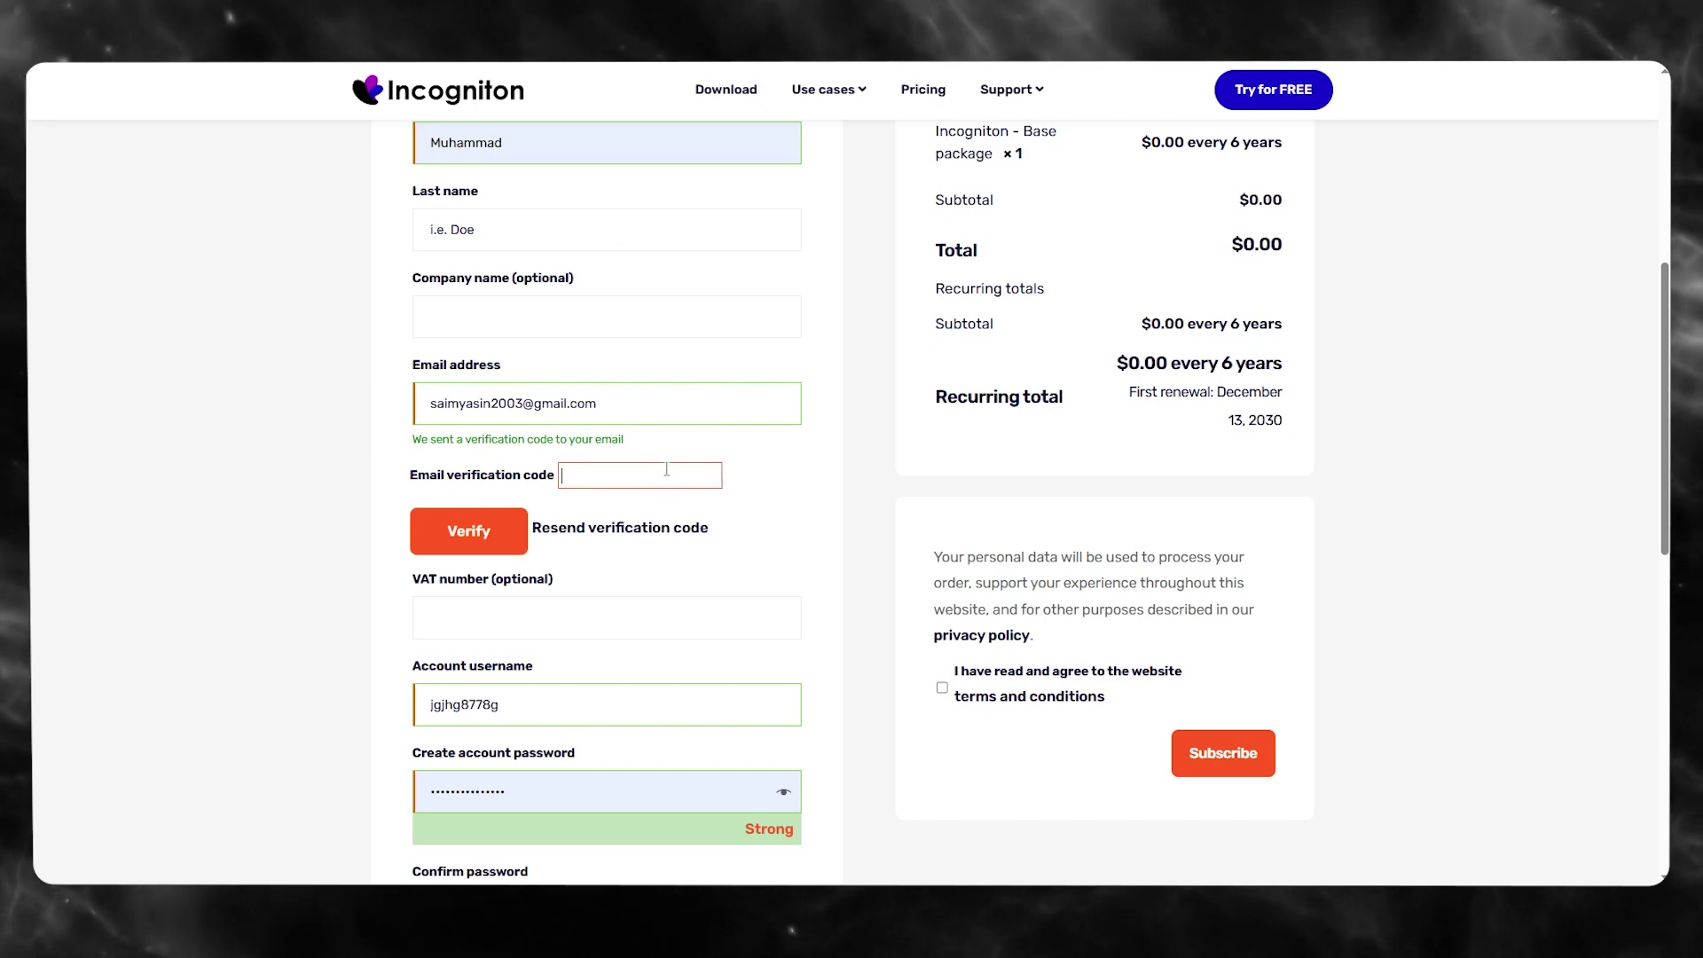
text(611)
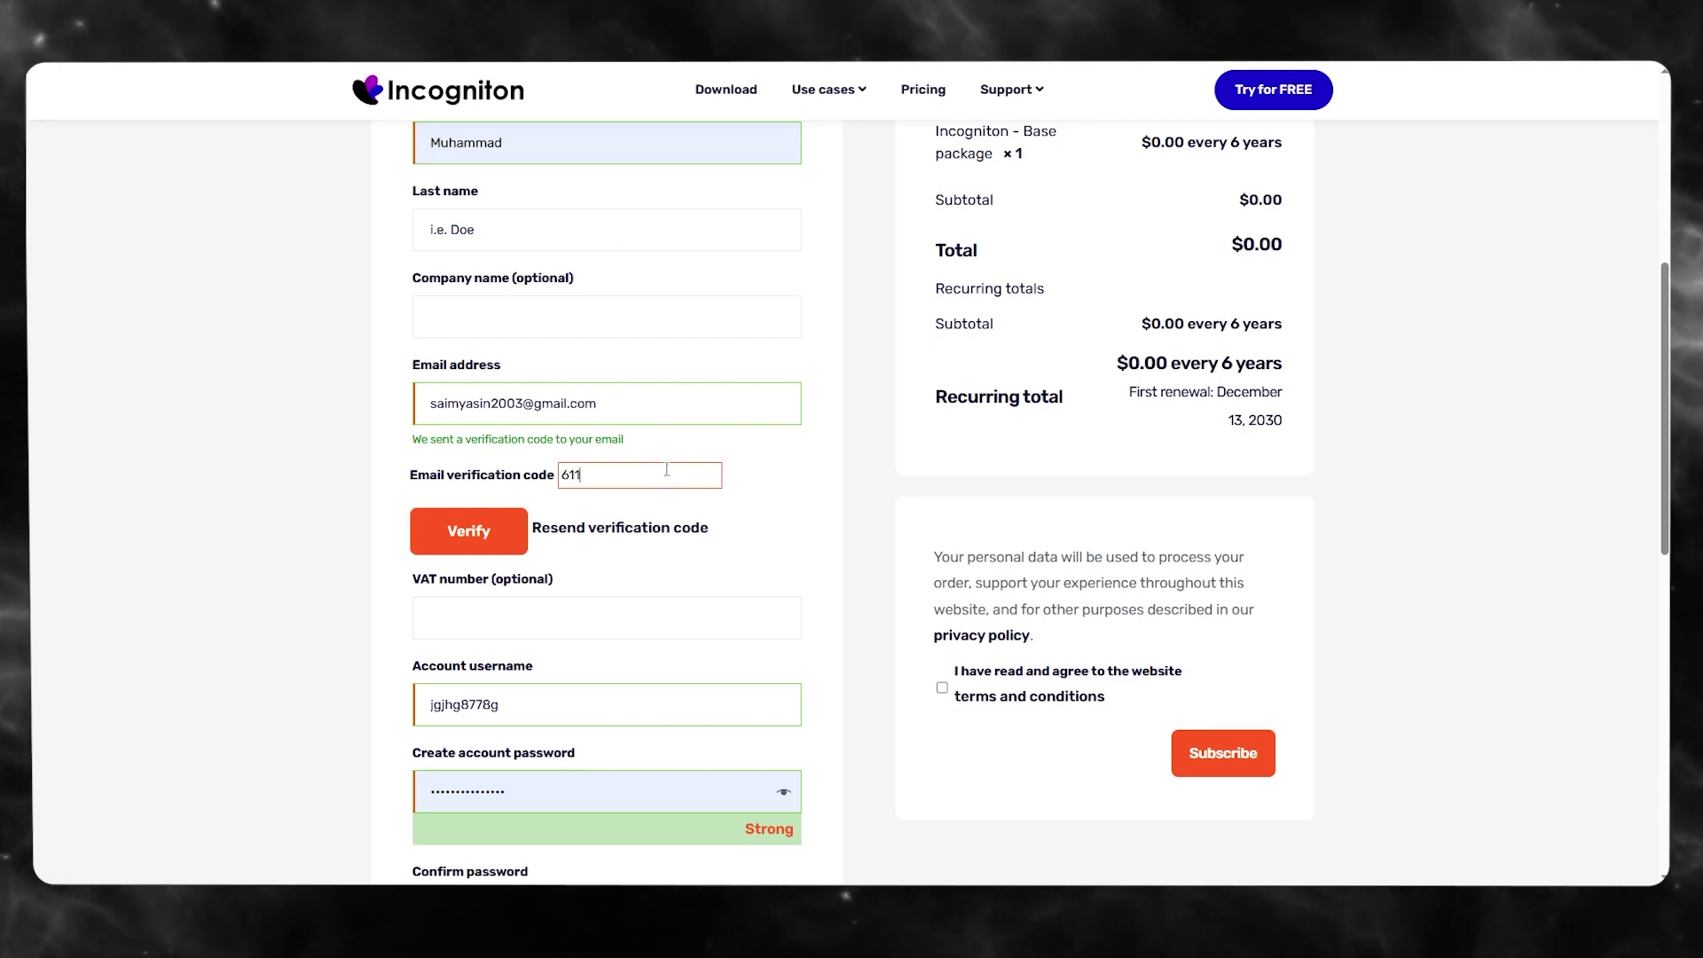
key(BackSpace)
key(BackSpace)
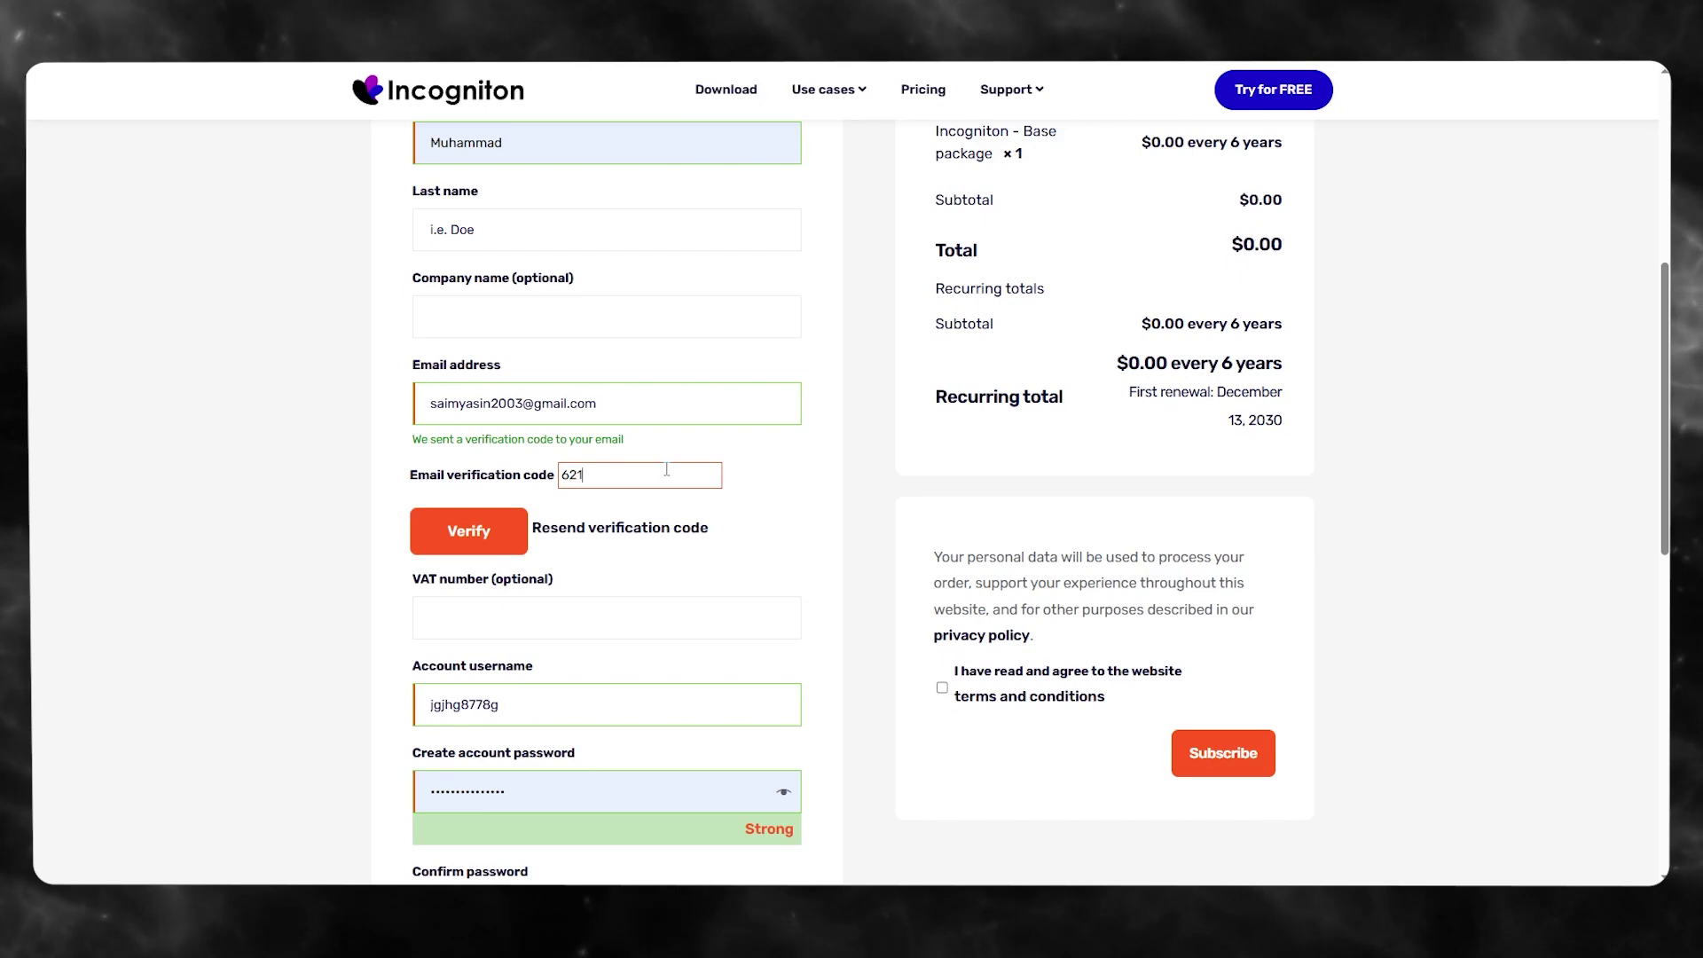
click(477, 546)
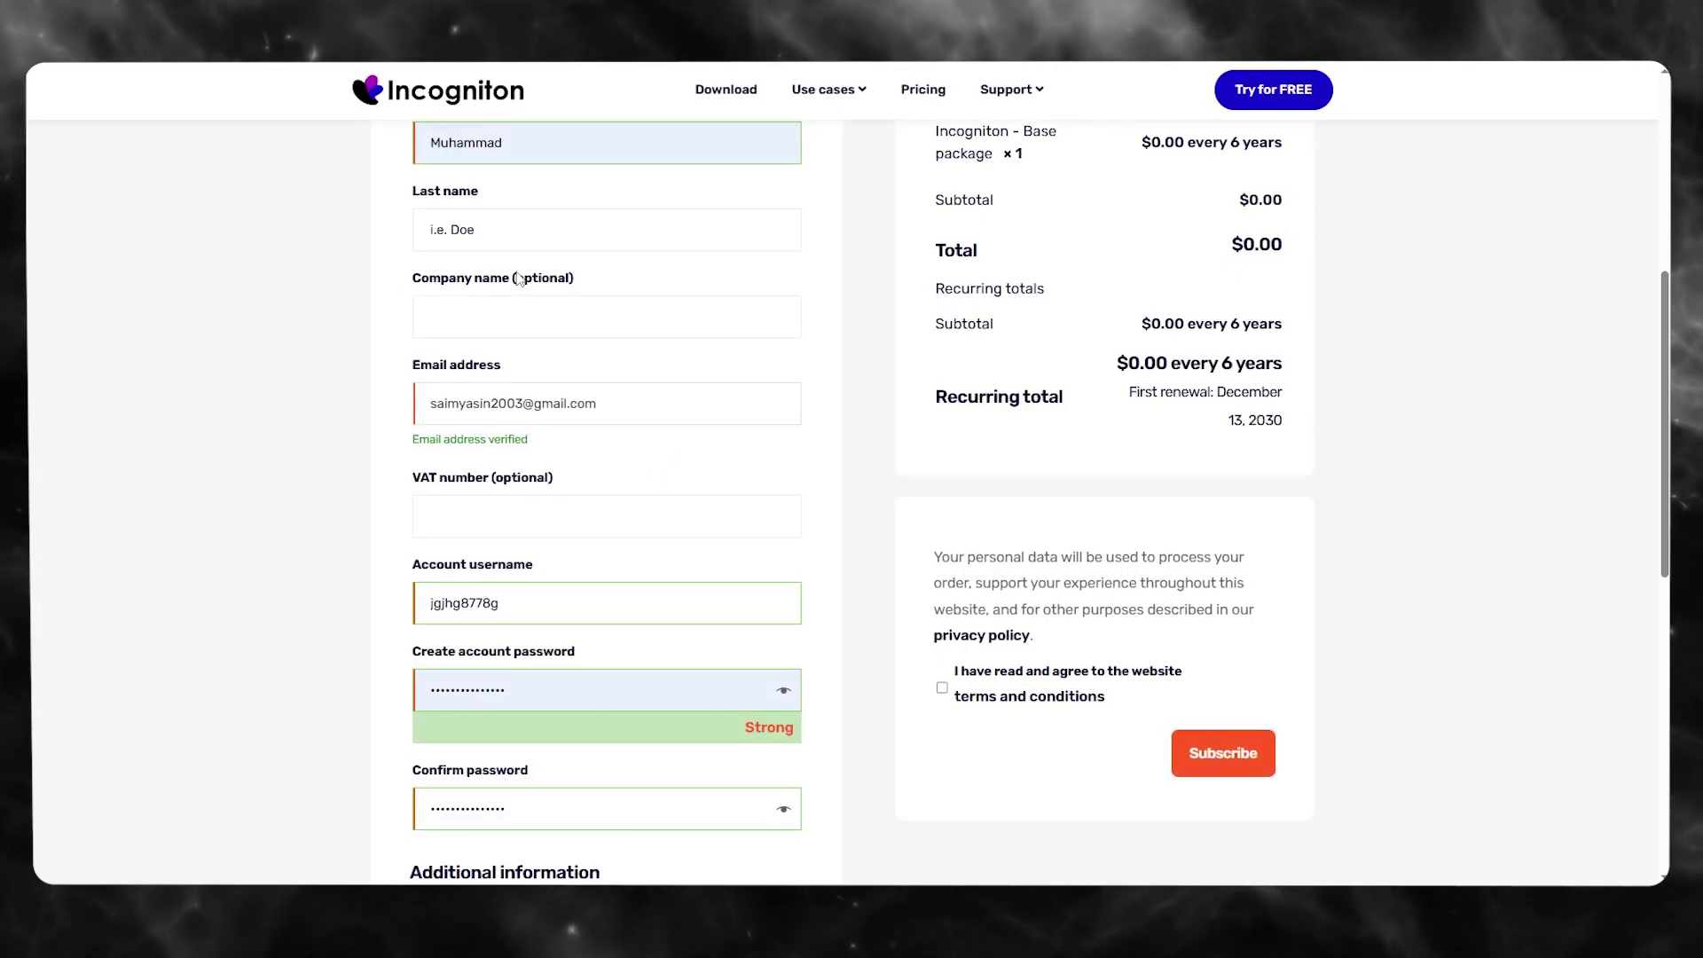
- Accept the website terms and conditions and submit the order with Subscribe
scroll(1064, 441, down, 3)
scroll(1090, 452, up, 4)
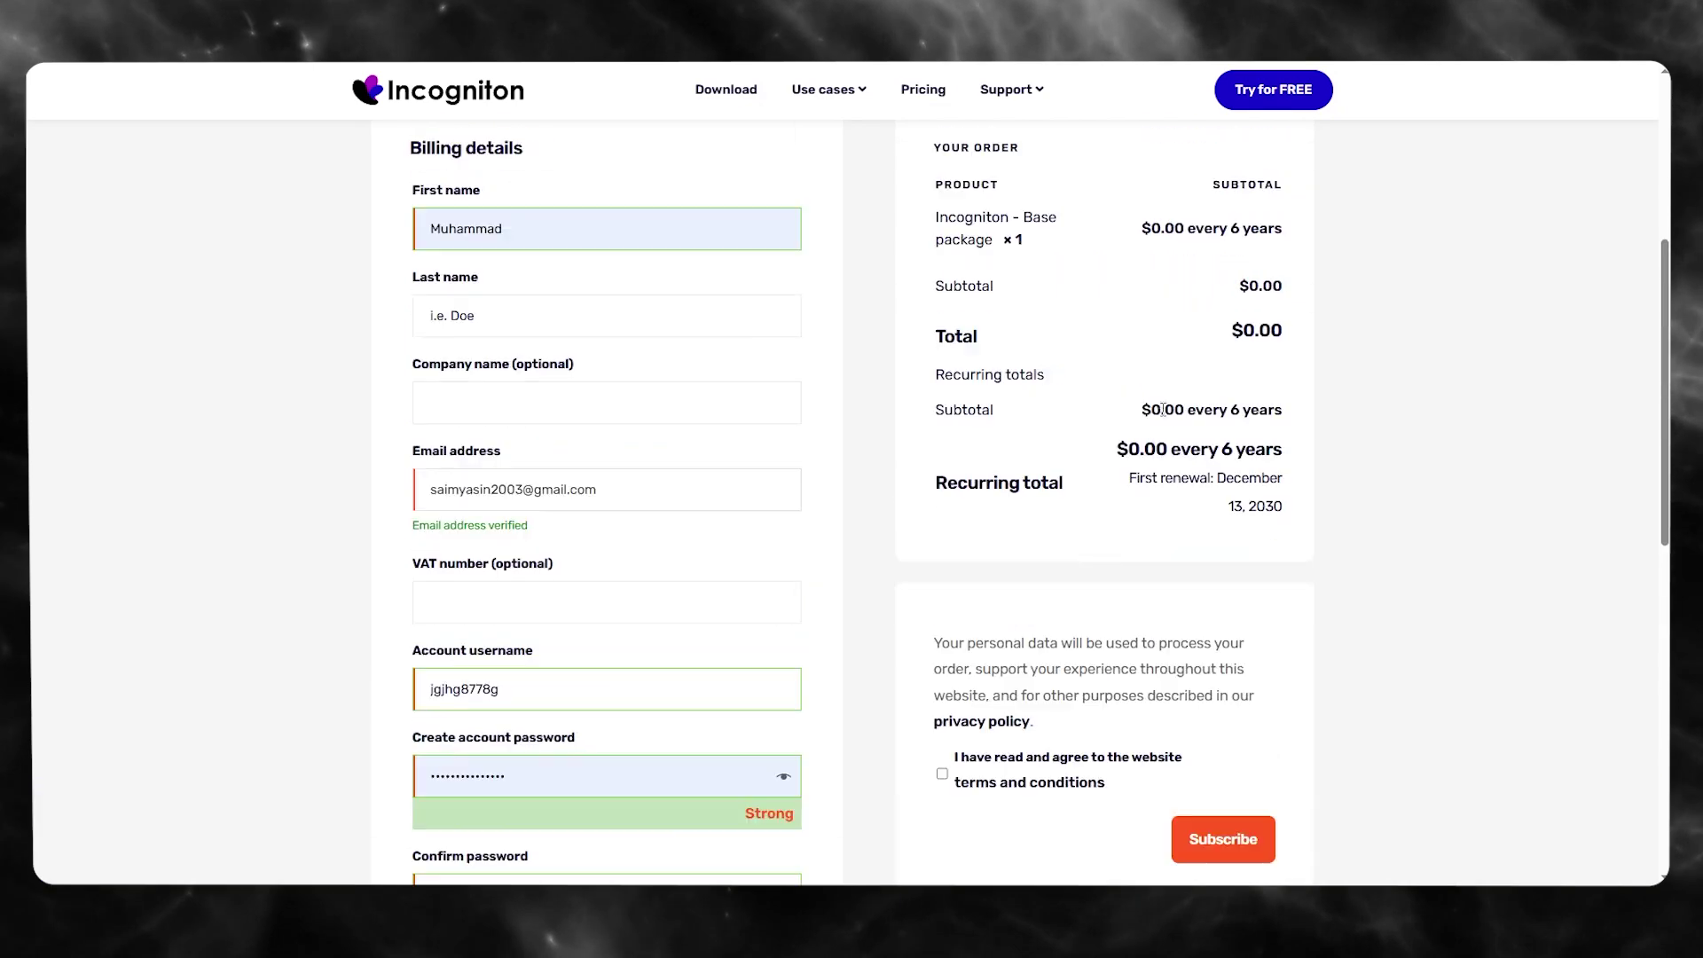
scroll(1108, 460, down, 3)
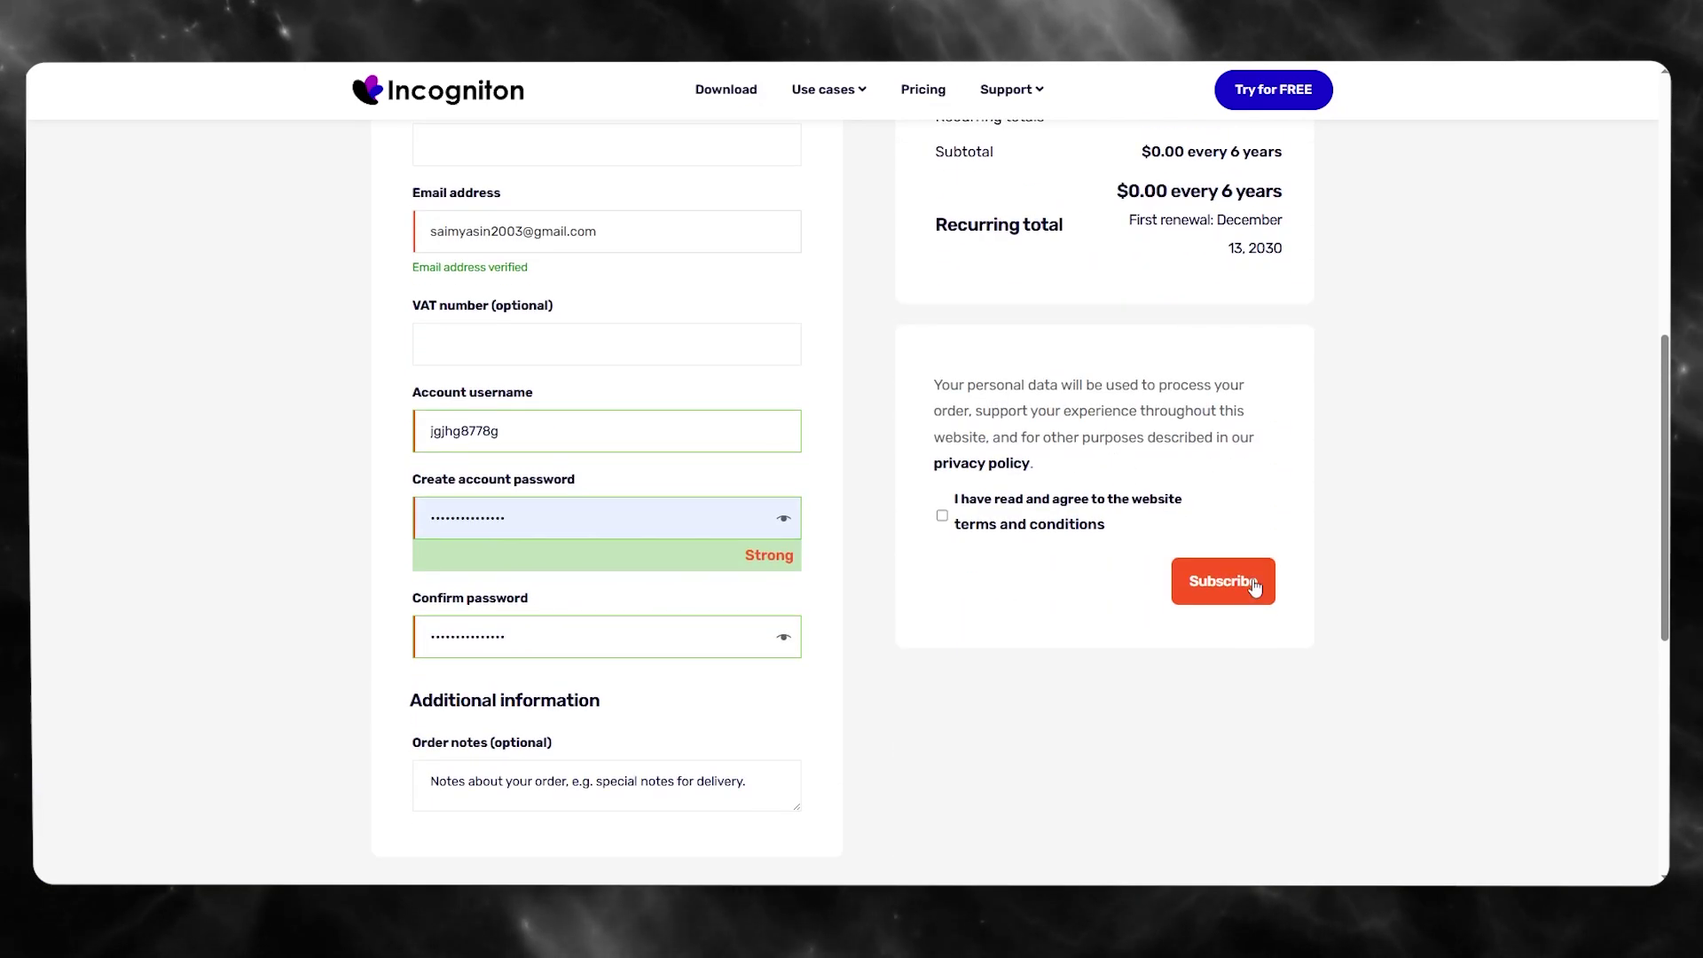
scroll(1108, 550, down, 2)
click(941, 258)
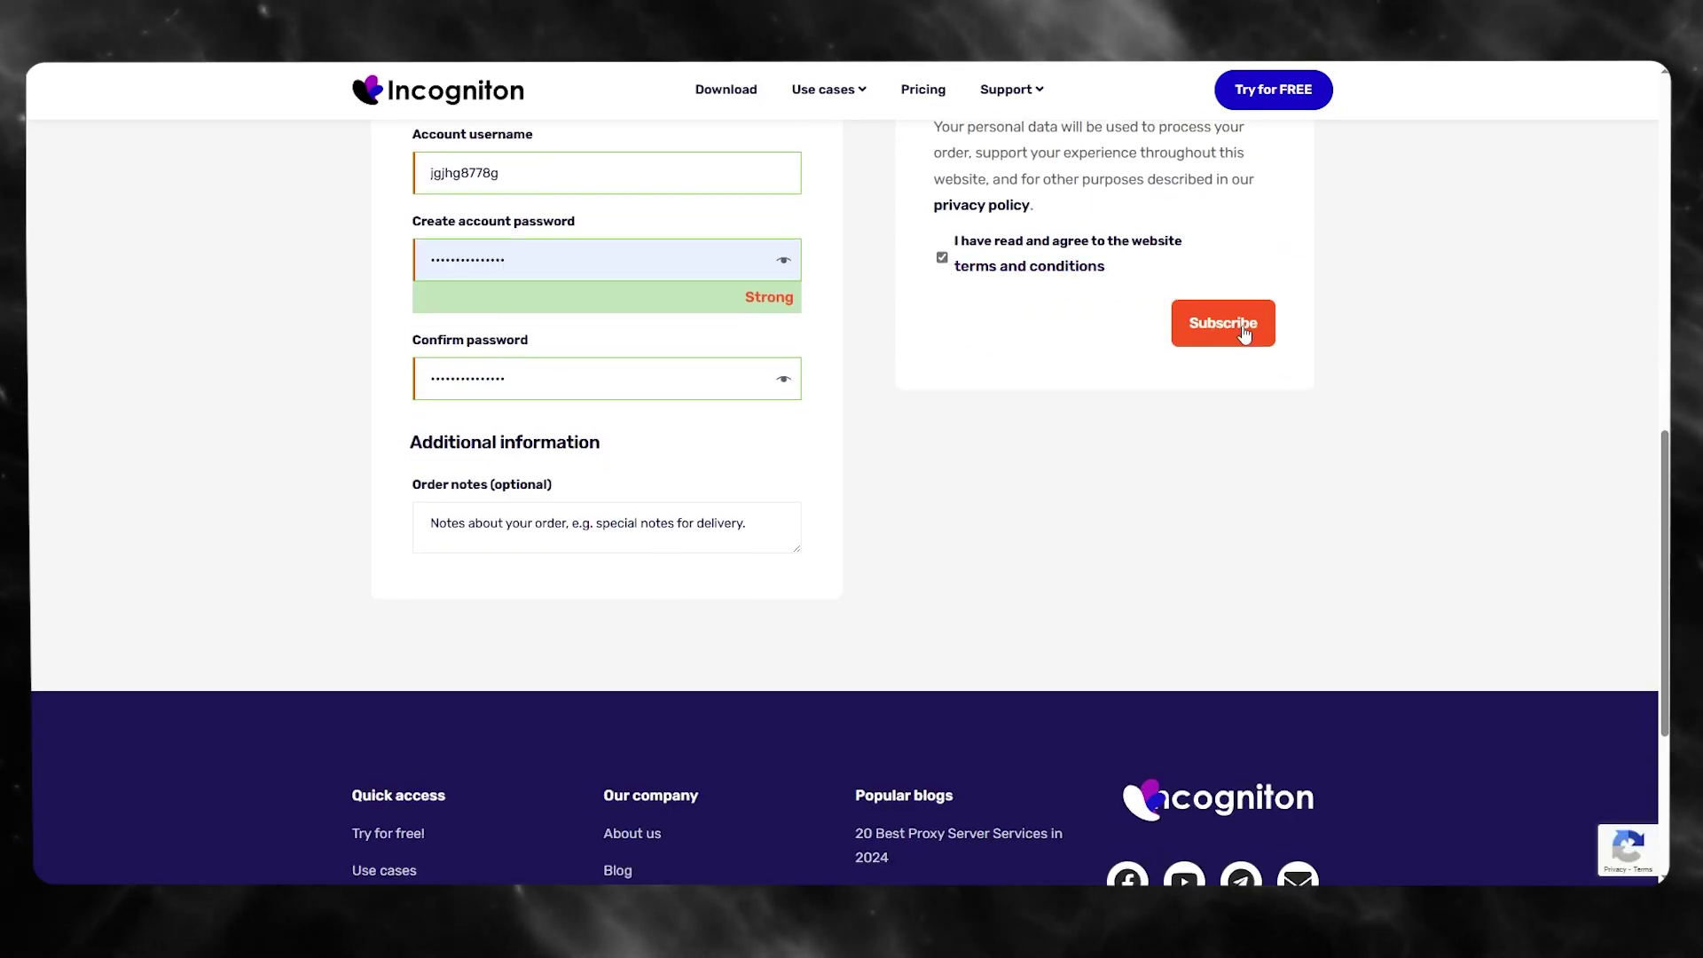
click(1184, 323)
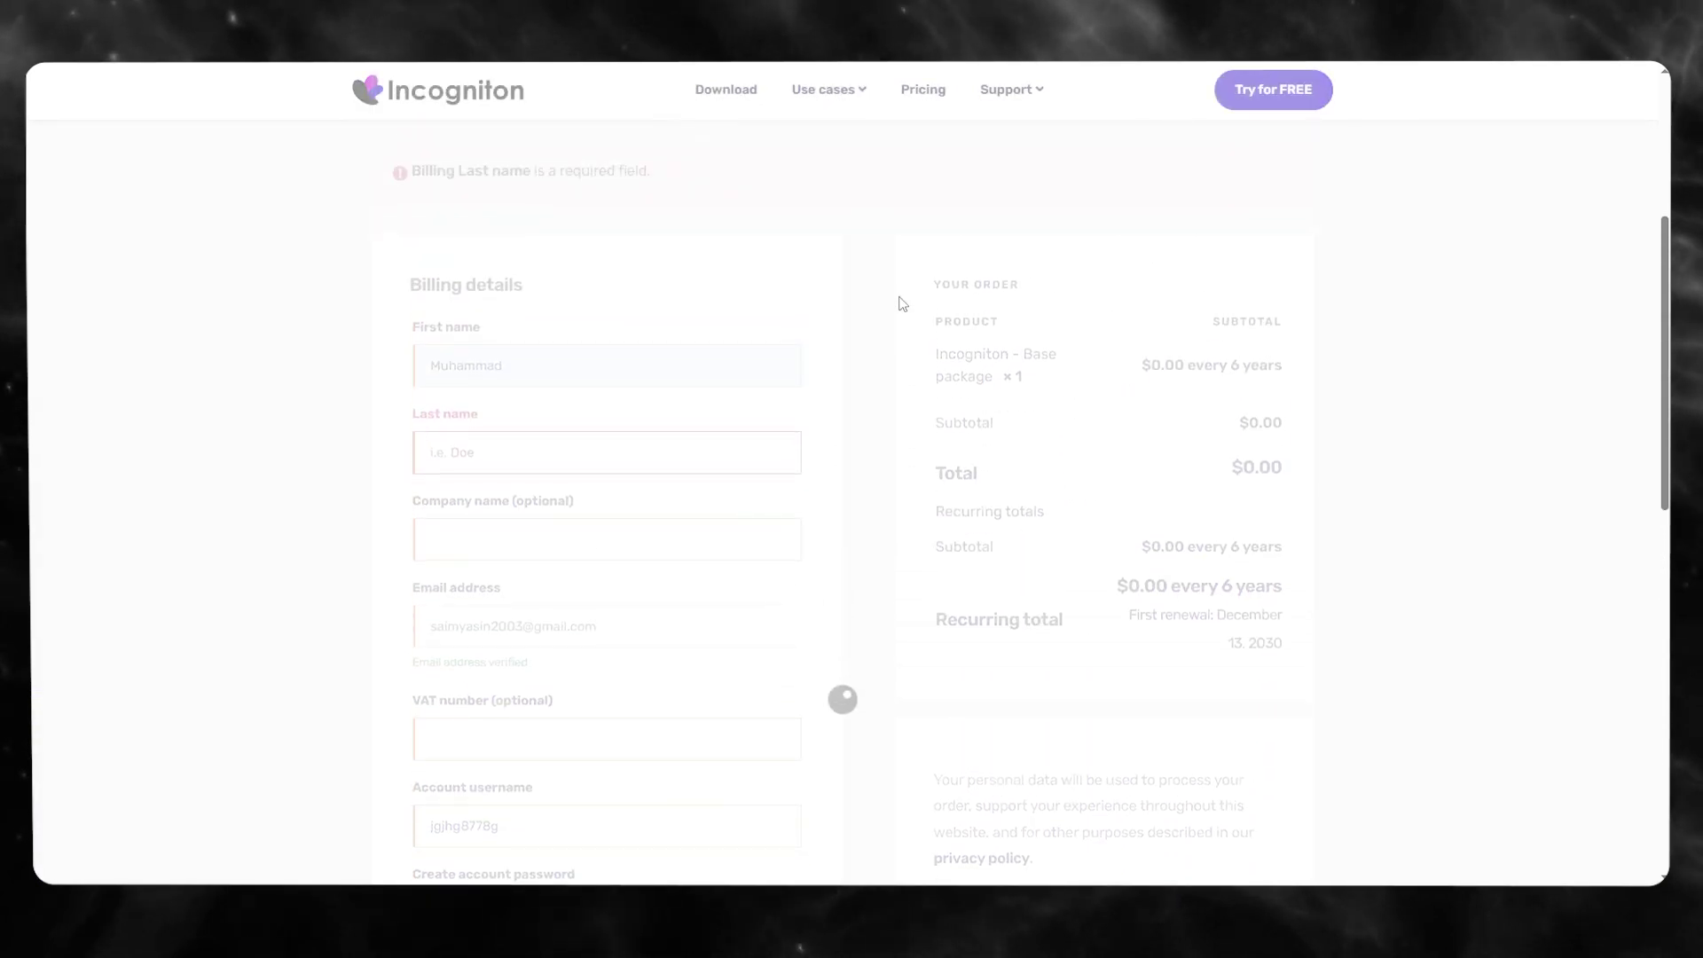
- Fill in the required billing Last name and resubmit the order with Subscribe
click(569, 451)
text(hghg)
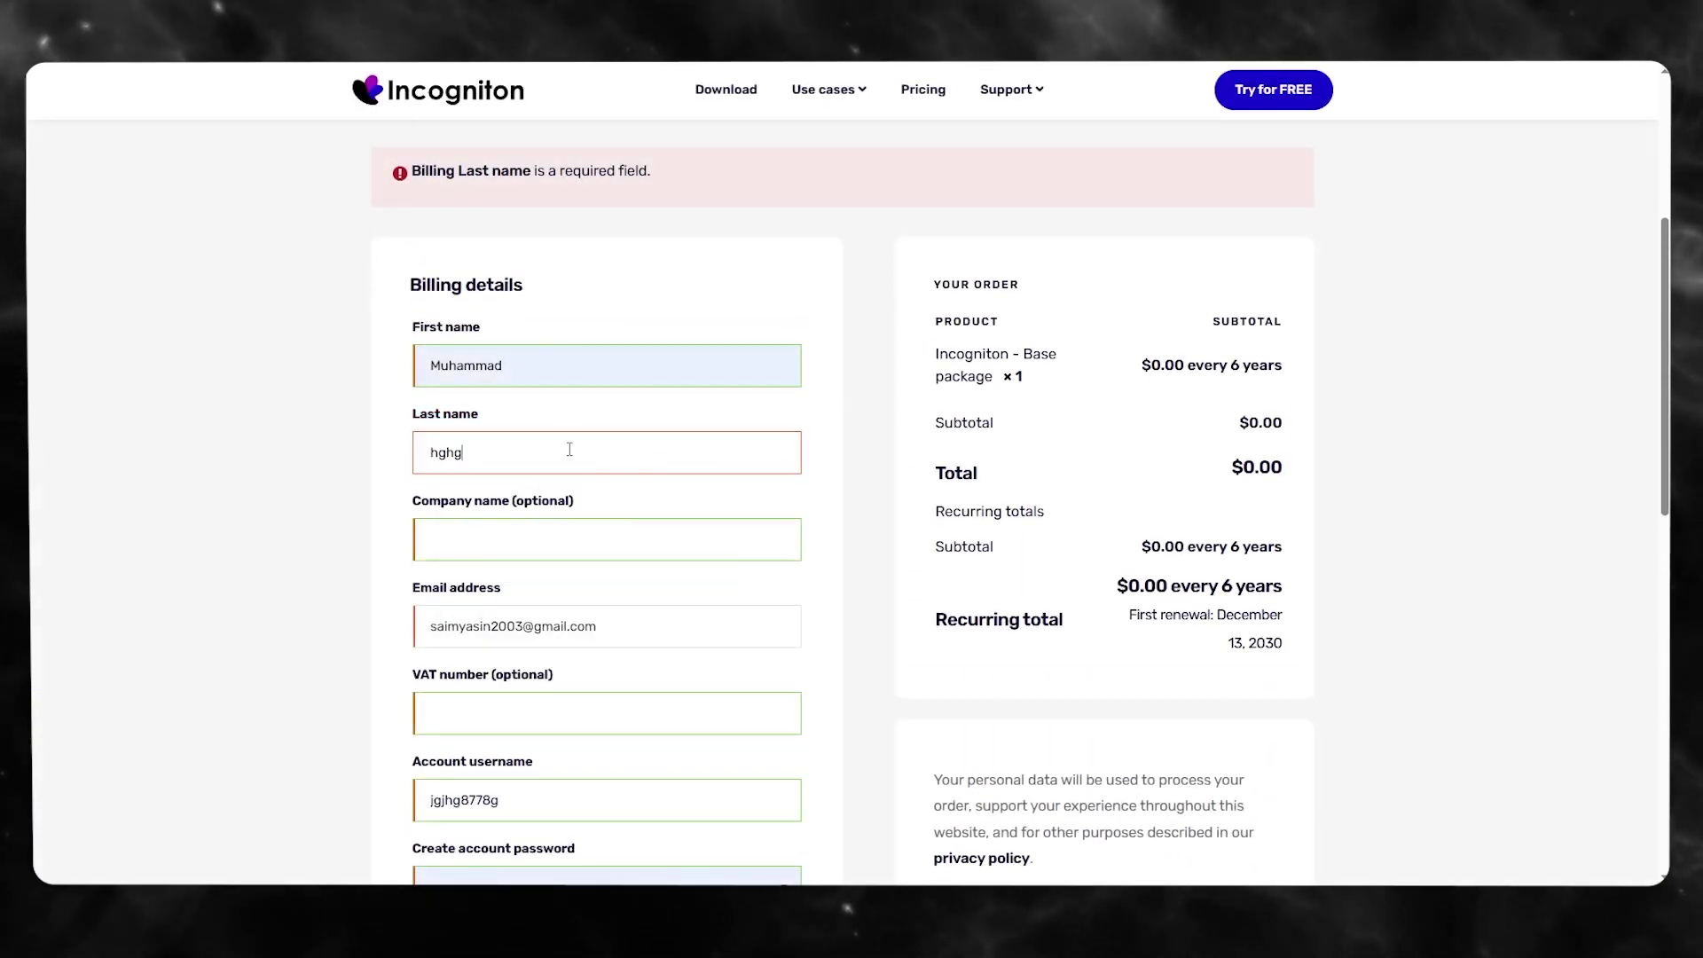
scroll(569, 450, down, 5)
click(1220, 557)
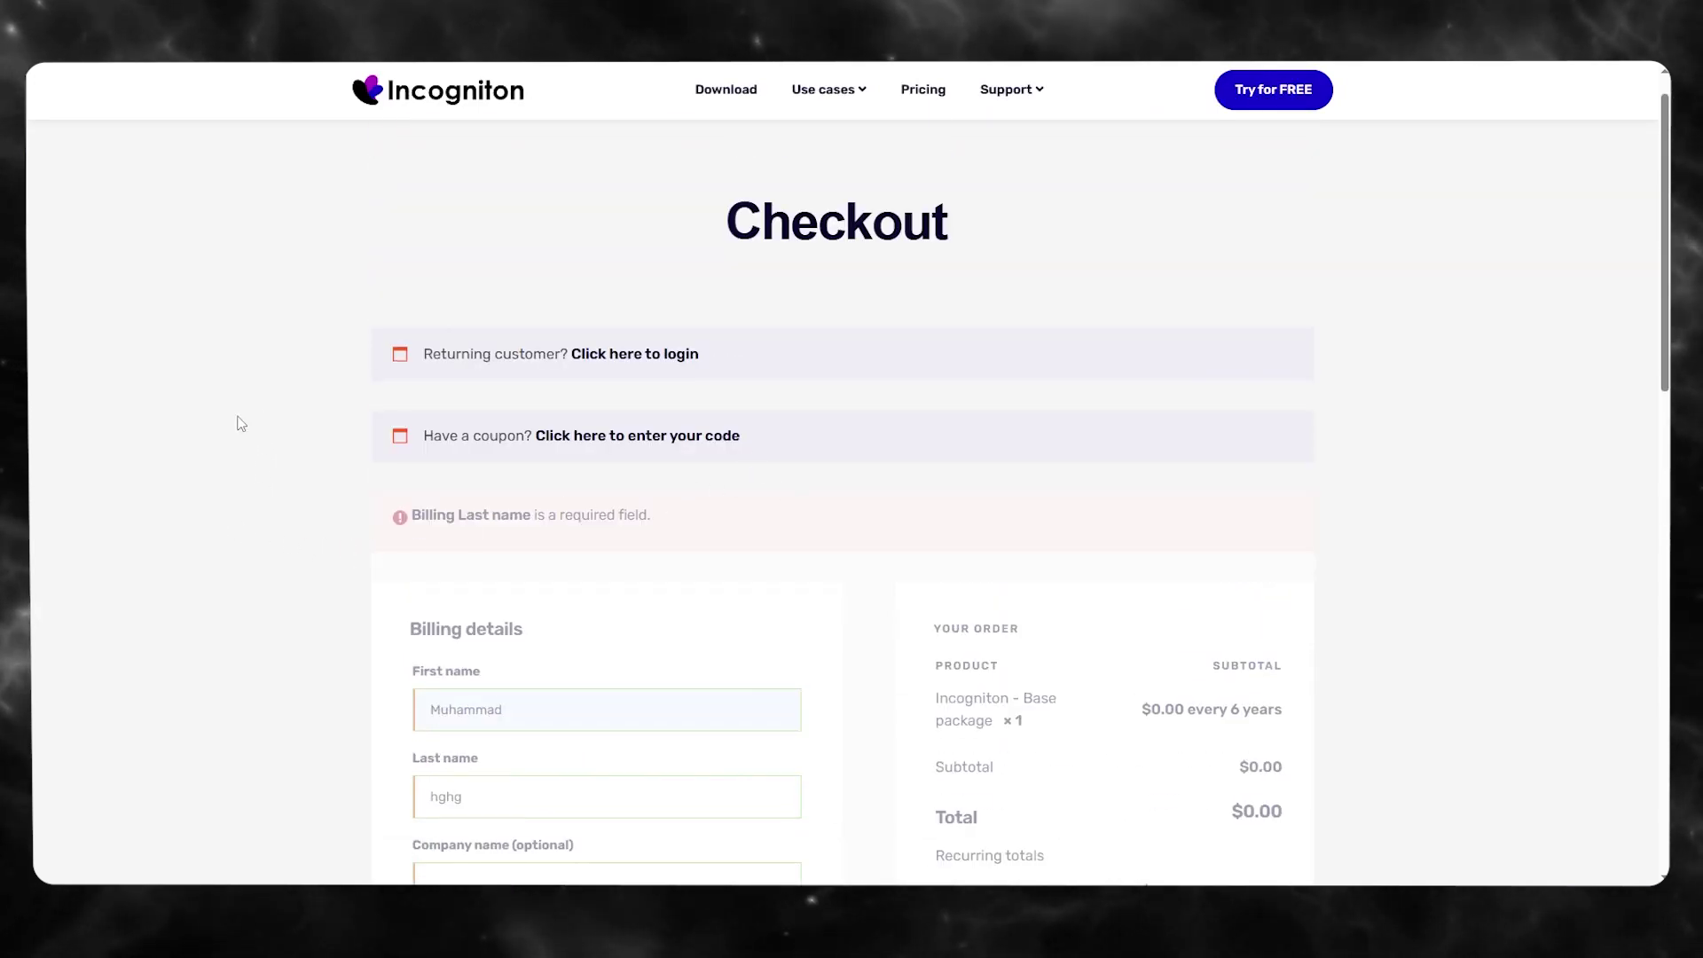
scroll(451, 443, down, 10)
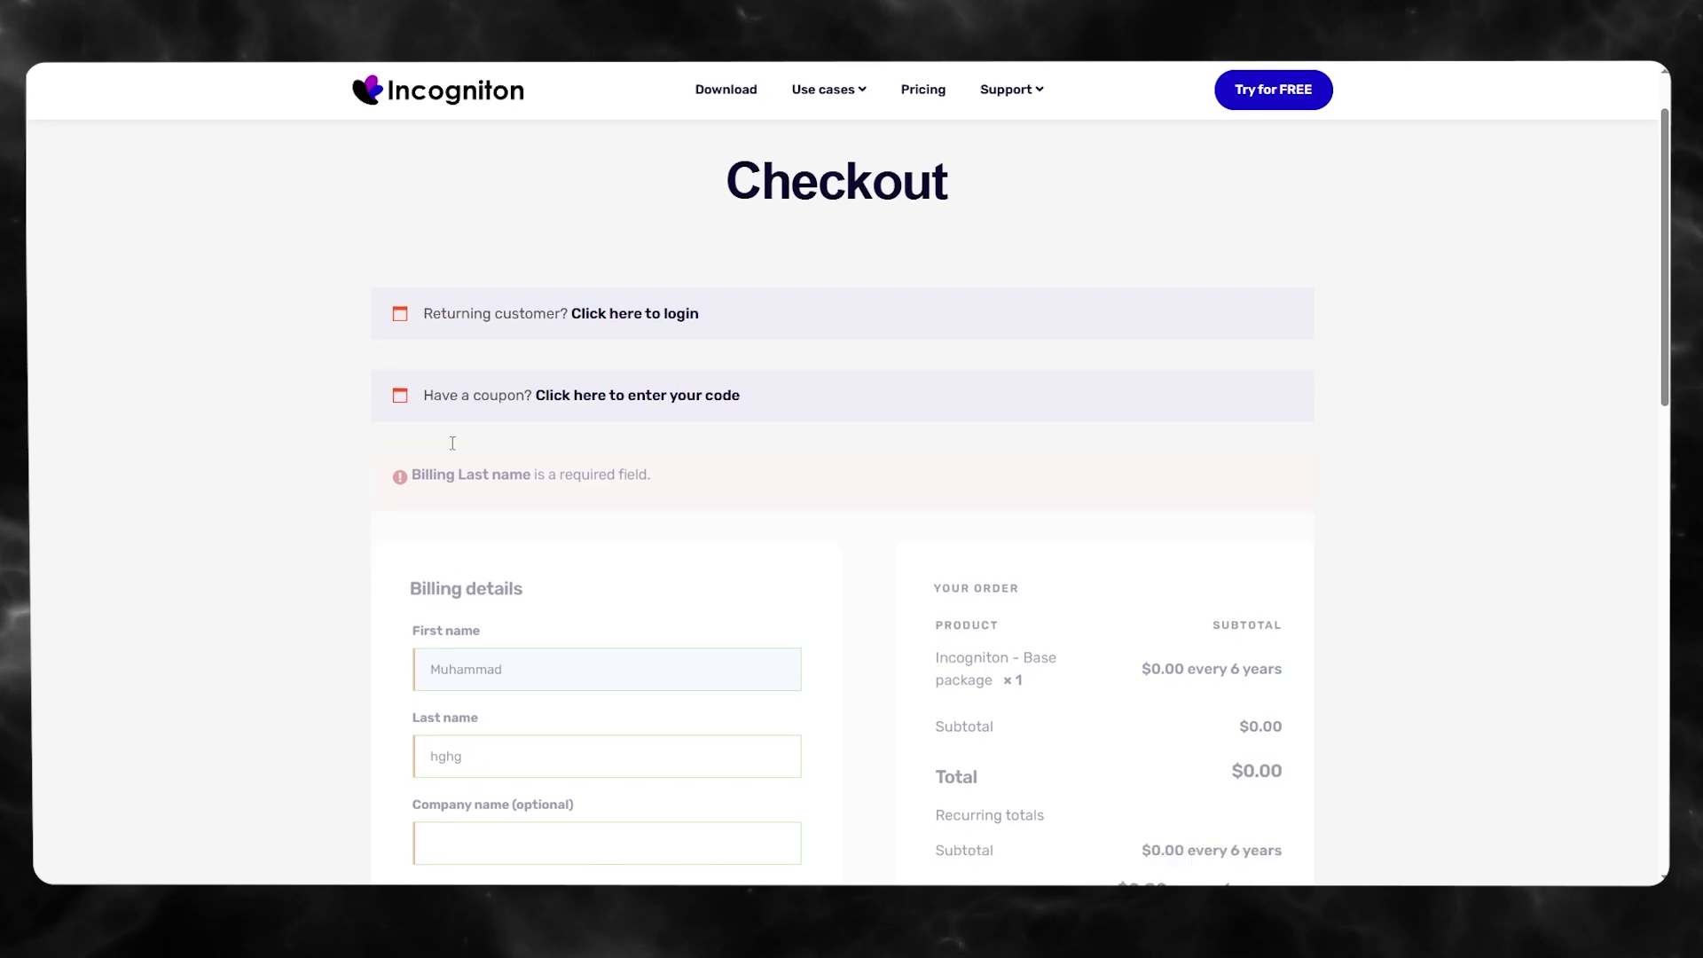
scroll(312, 374, up, 6)
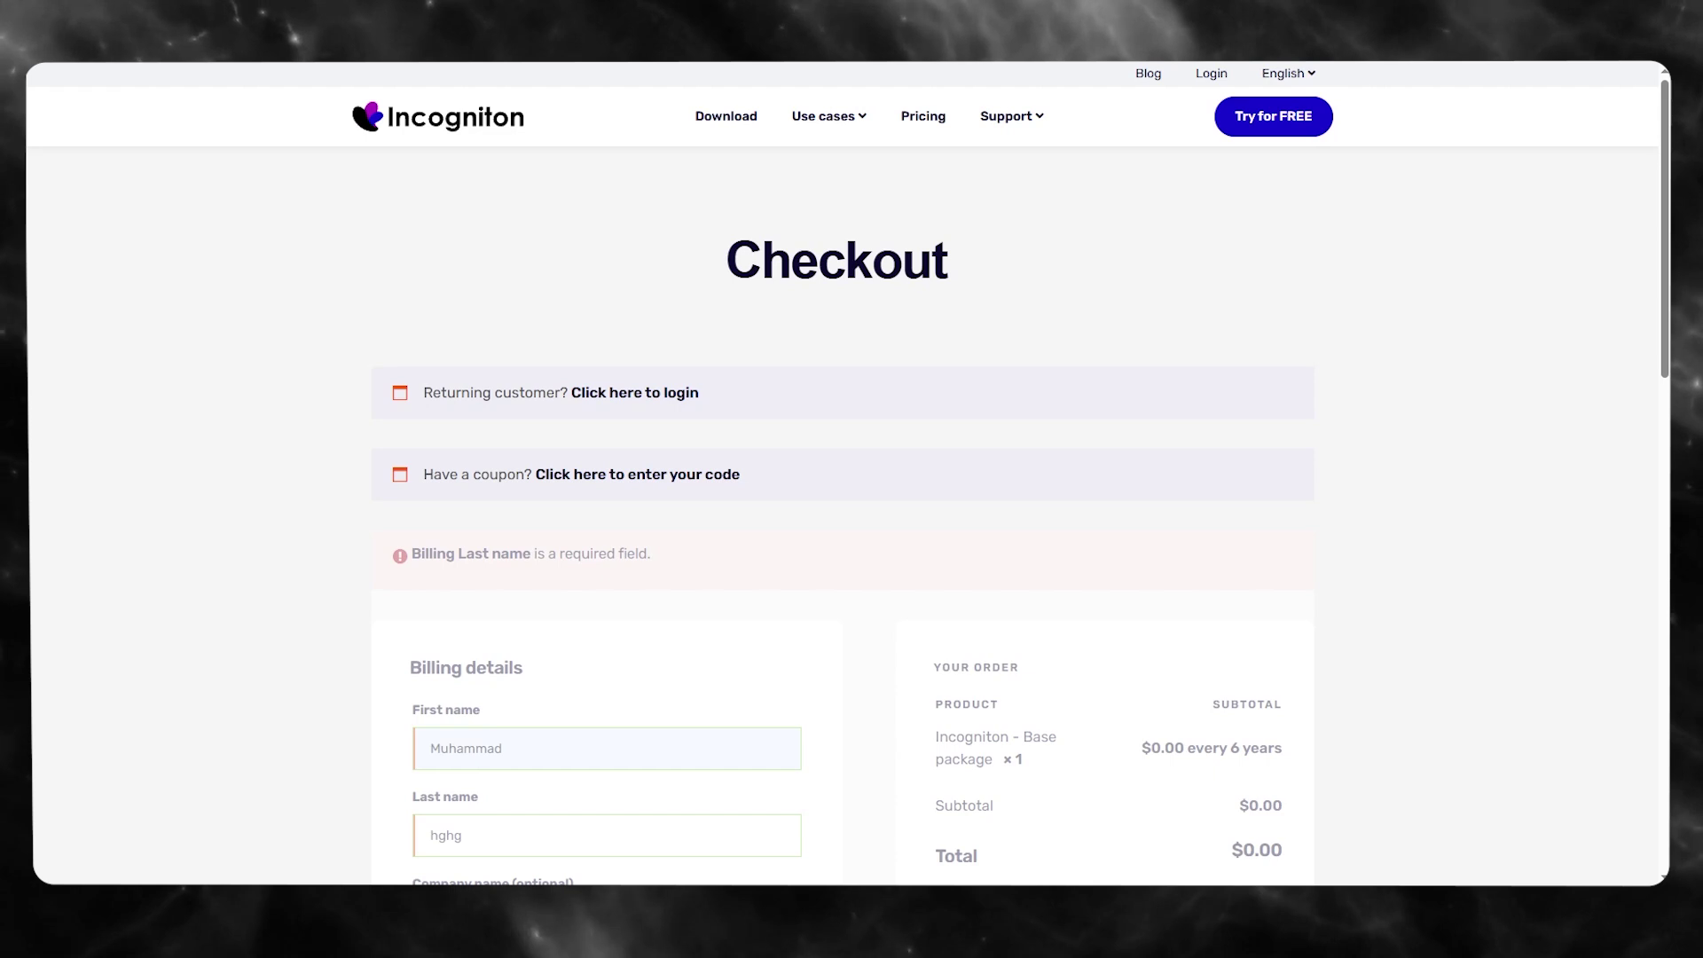
- Go to the Download page, confirming Leave on the checkout prompt, and scroll its getting-started steps
click(724, 118)
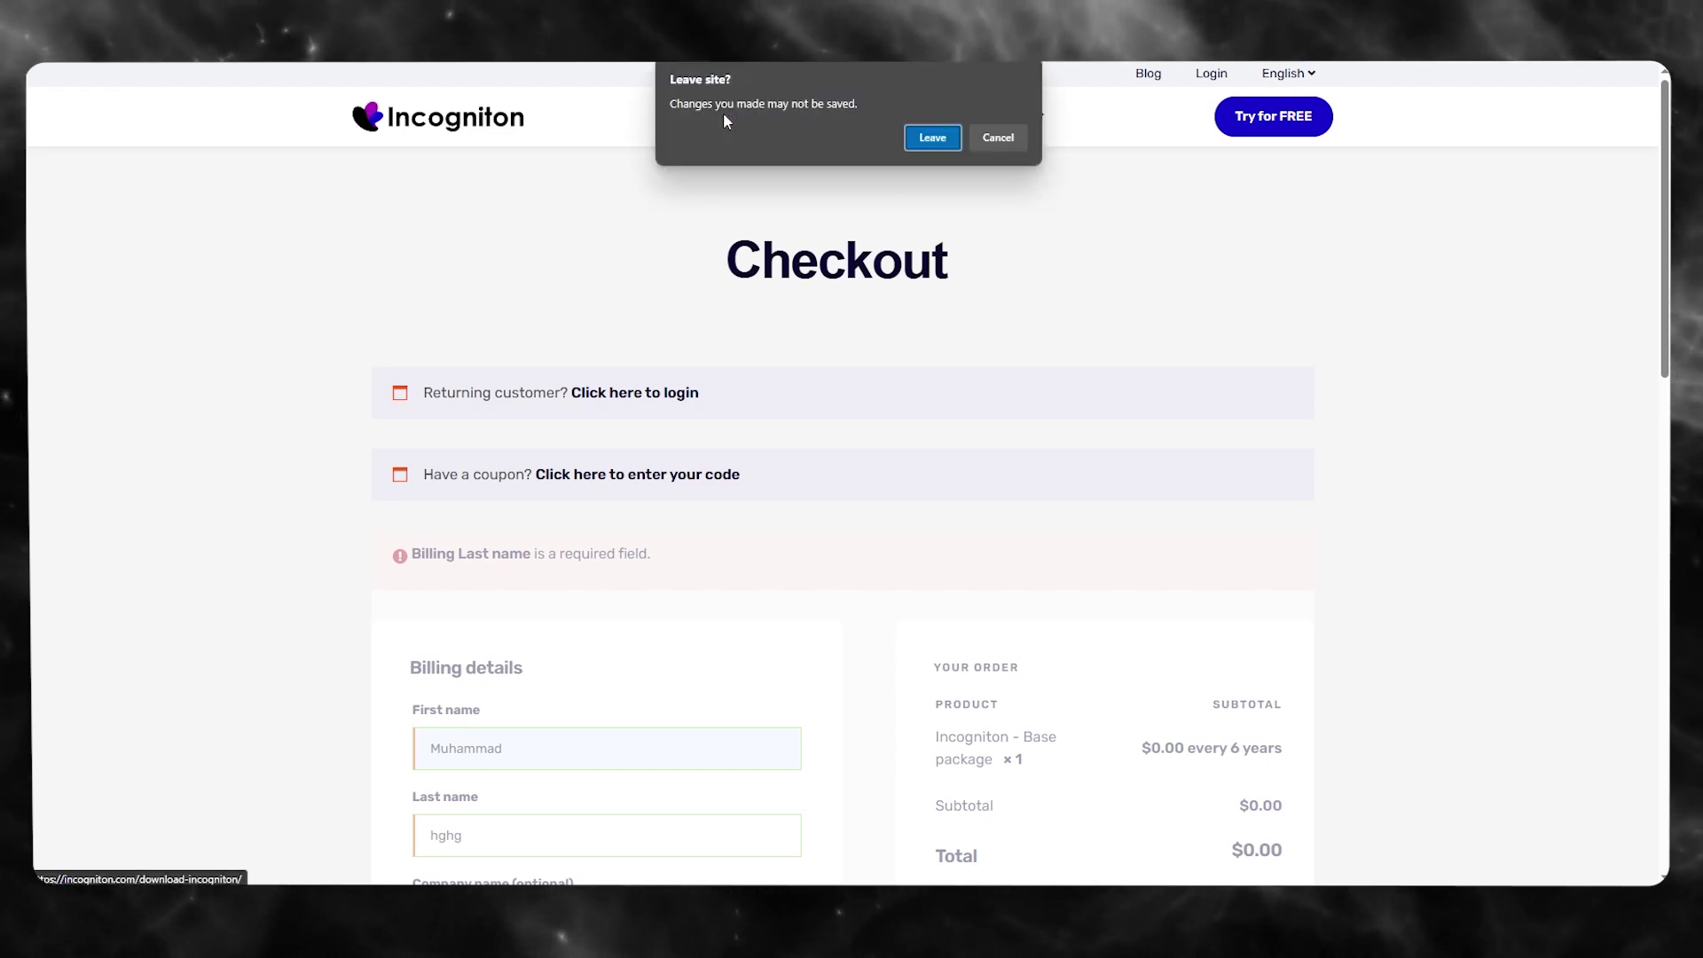
click(942, 140)
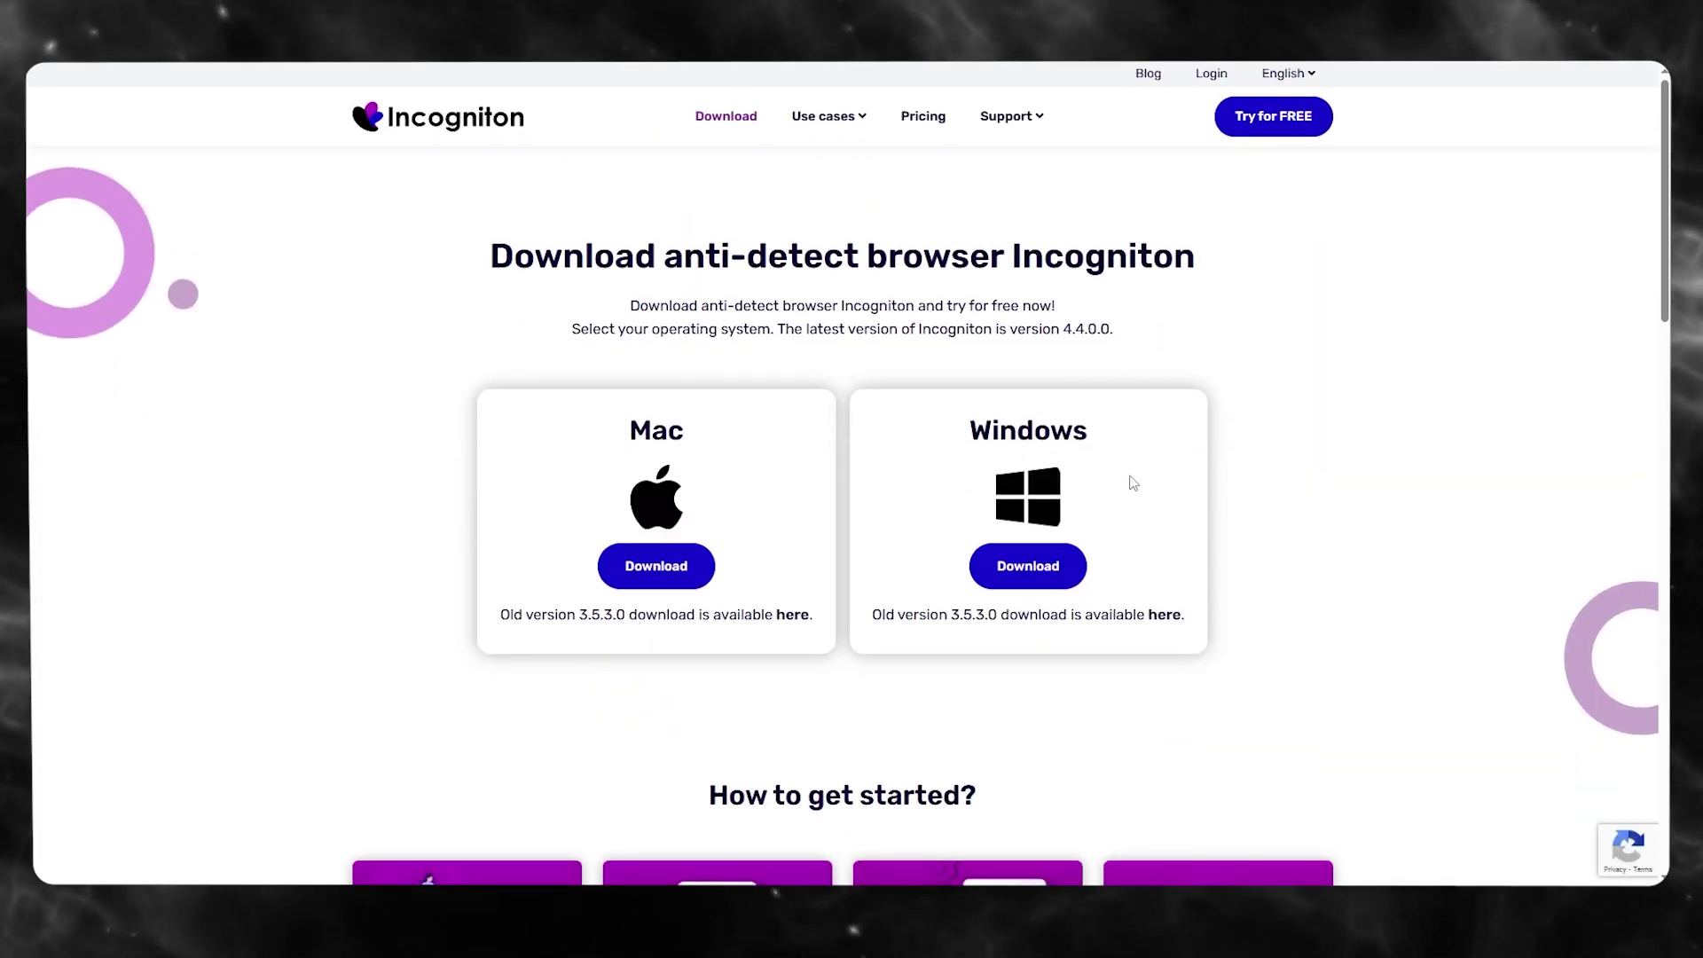
scroll(1095, 441, down, 4)
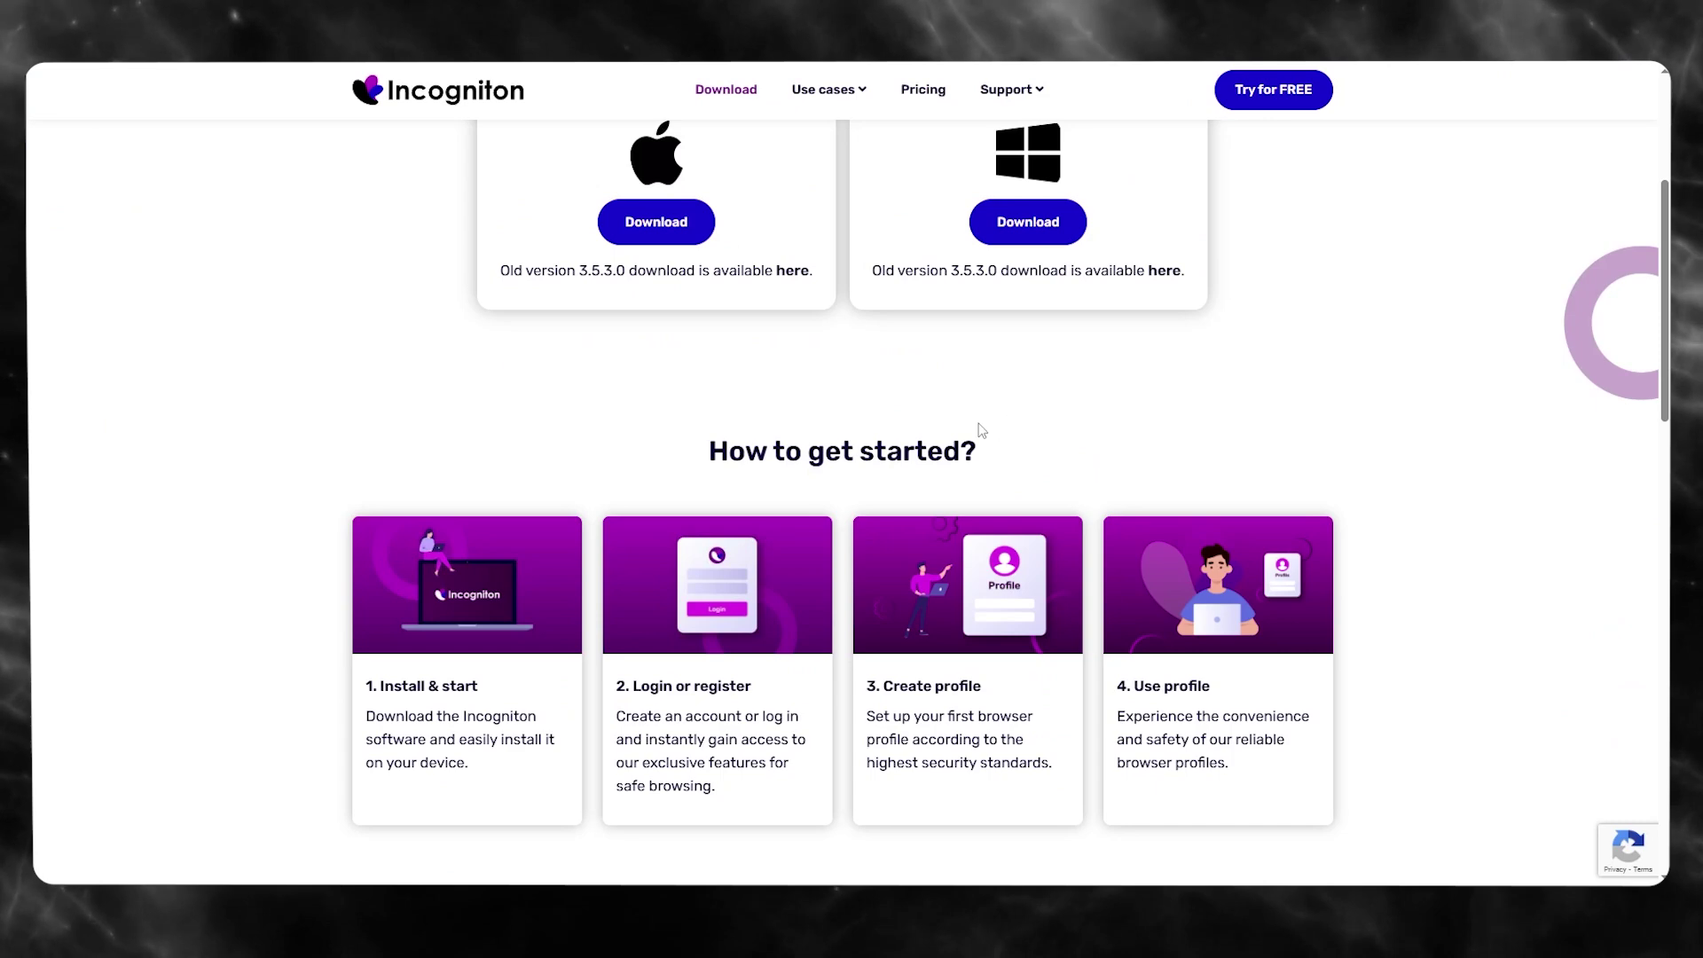
scroll(890, 422, down, 4)
scroll(890, 422, up, 10)
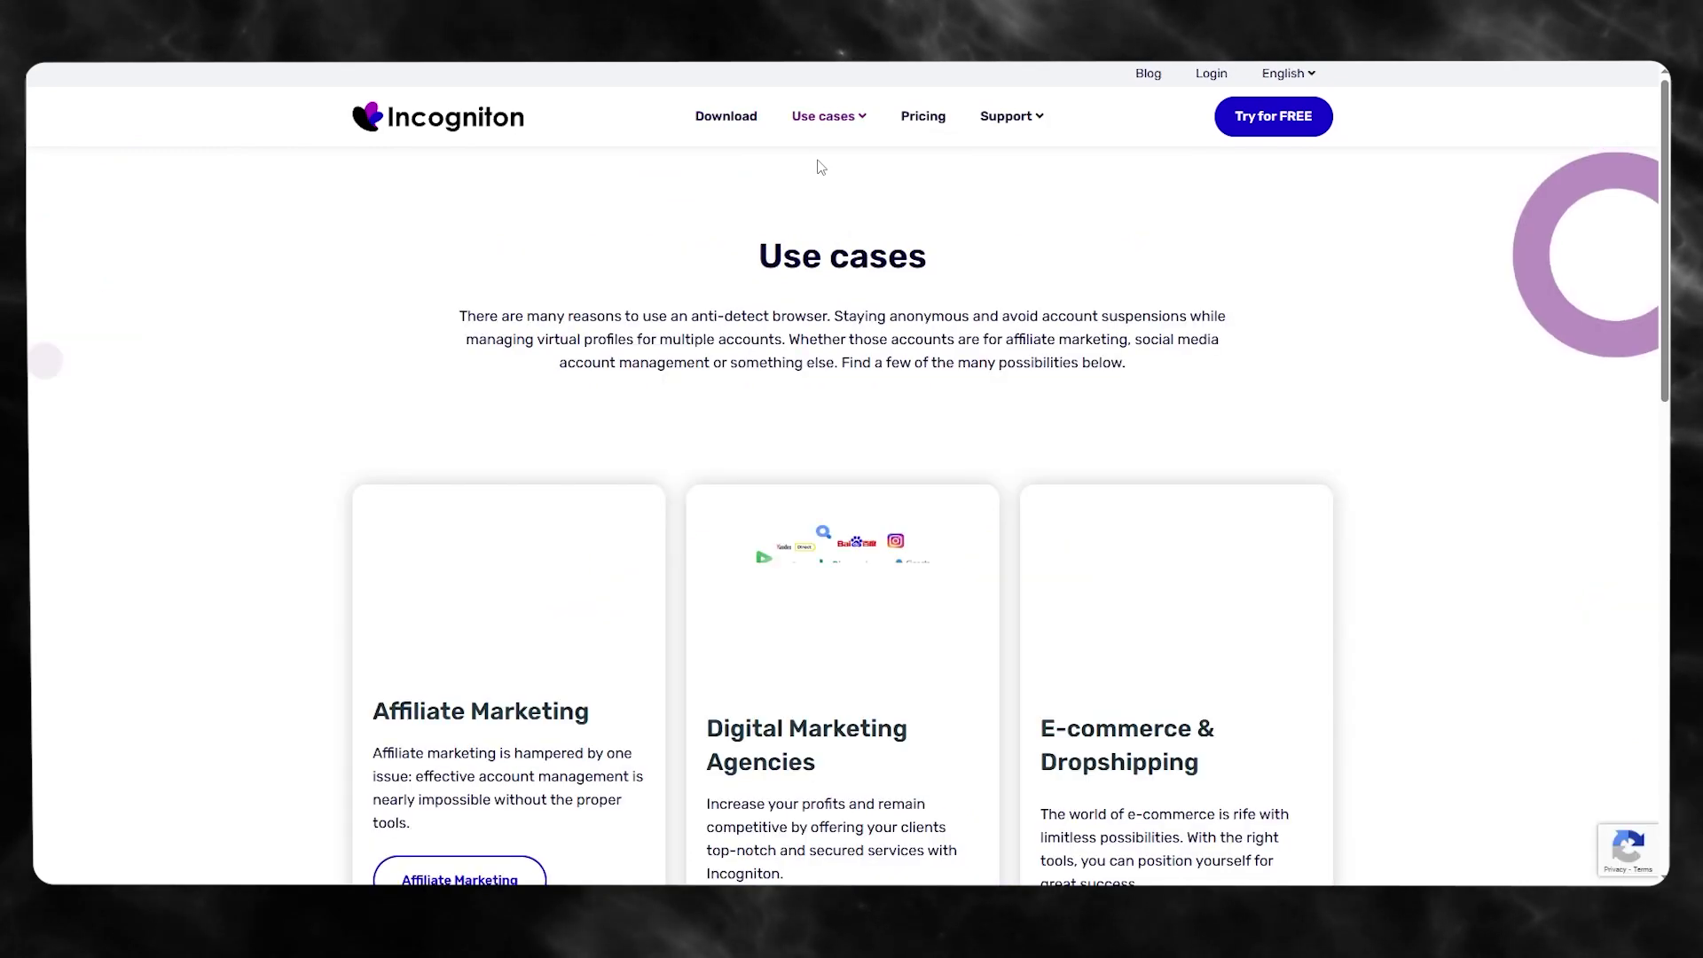
scroll(849, 191, down, 3)
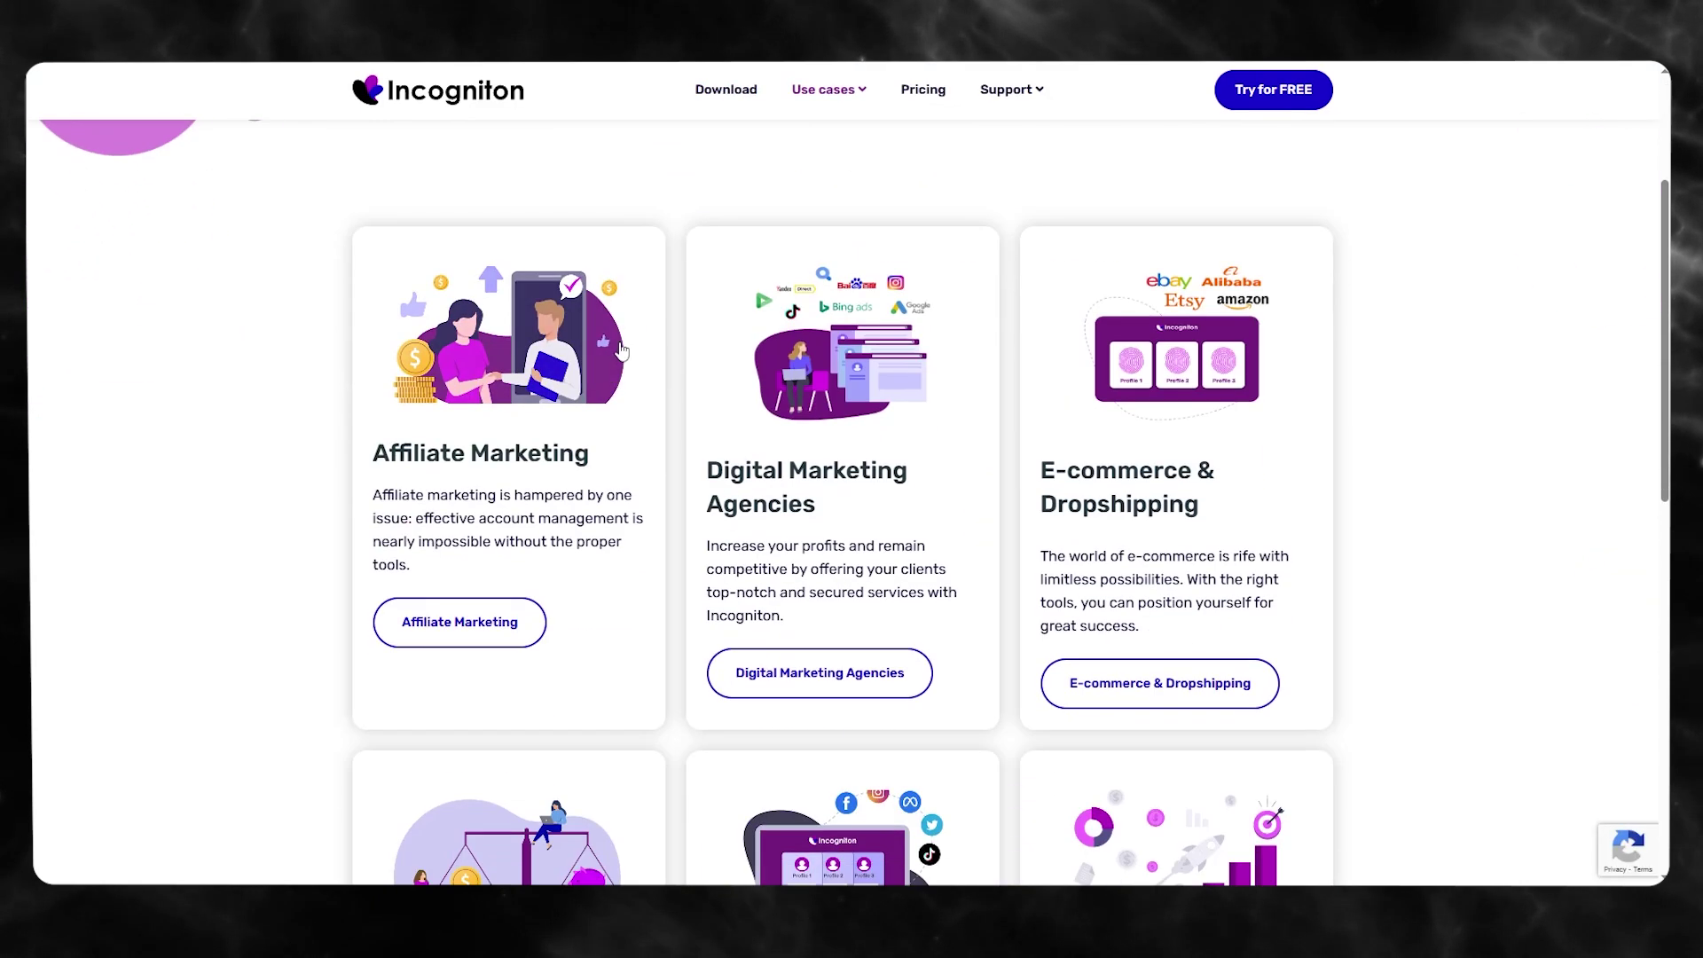
scroll(1144, 453, down, 2)
scroll(1143, 457, down, 3)
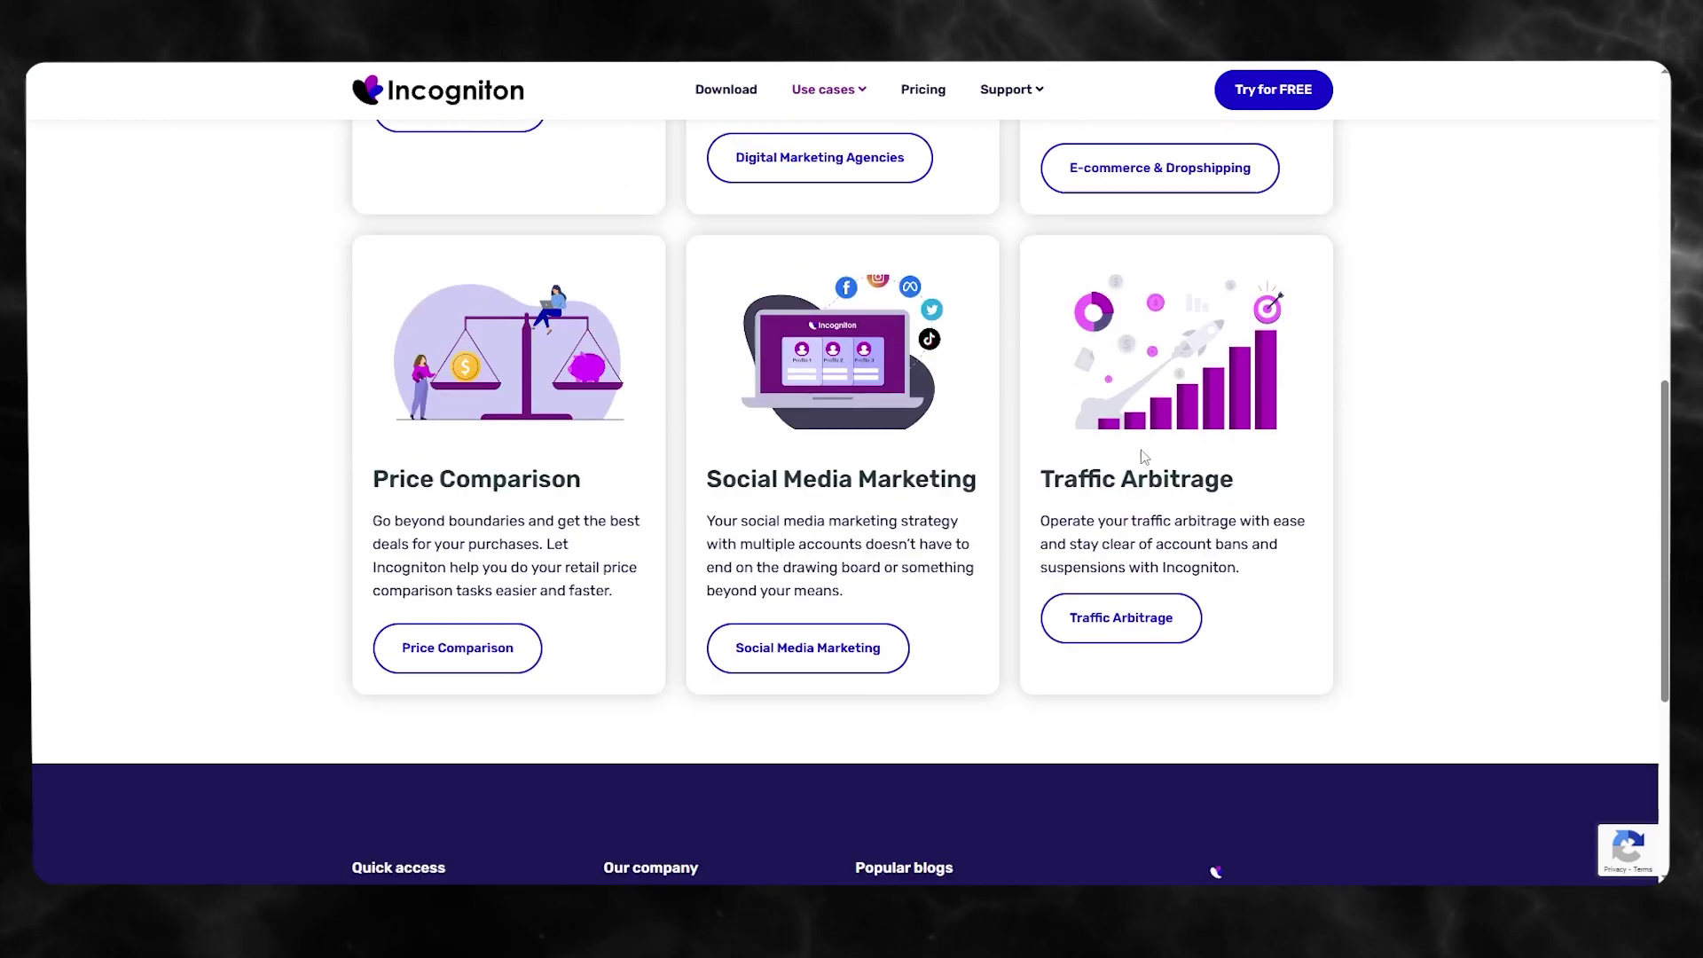
drag(700, 481, 966, 479)
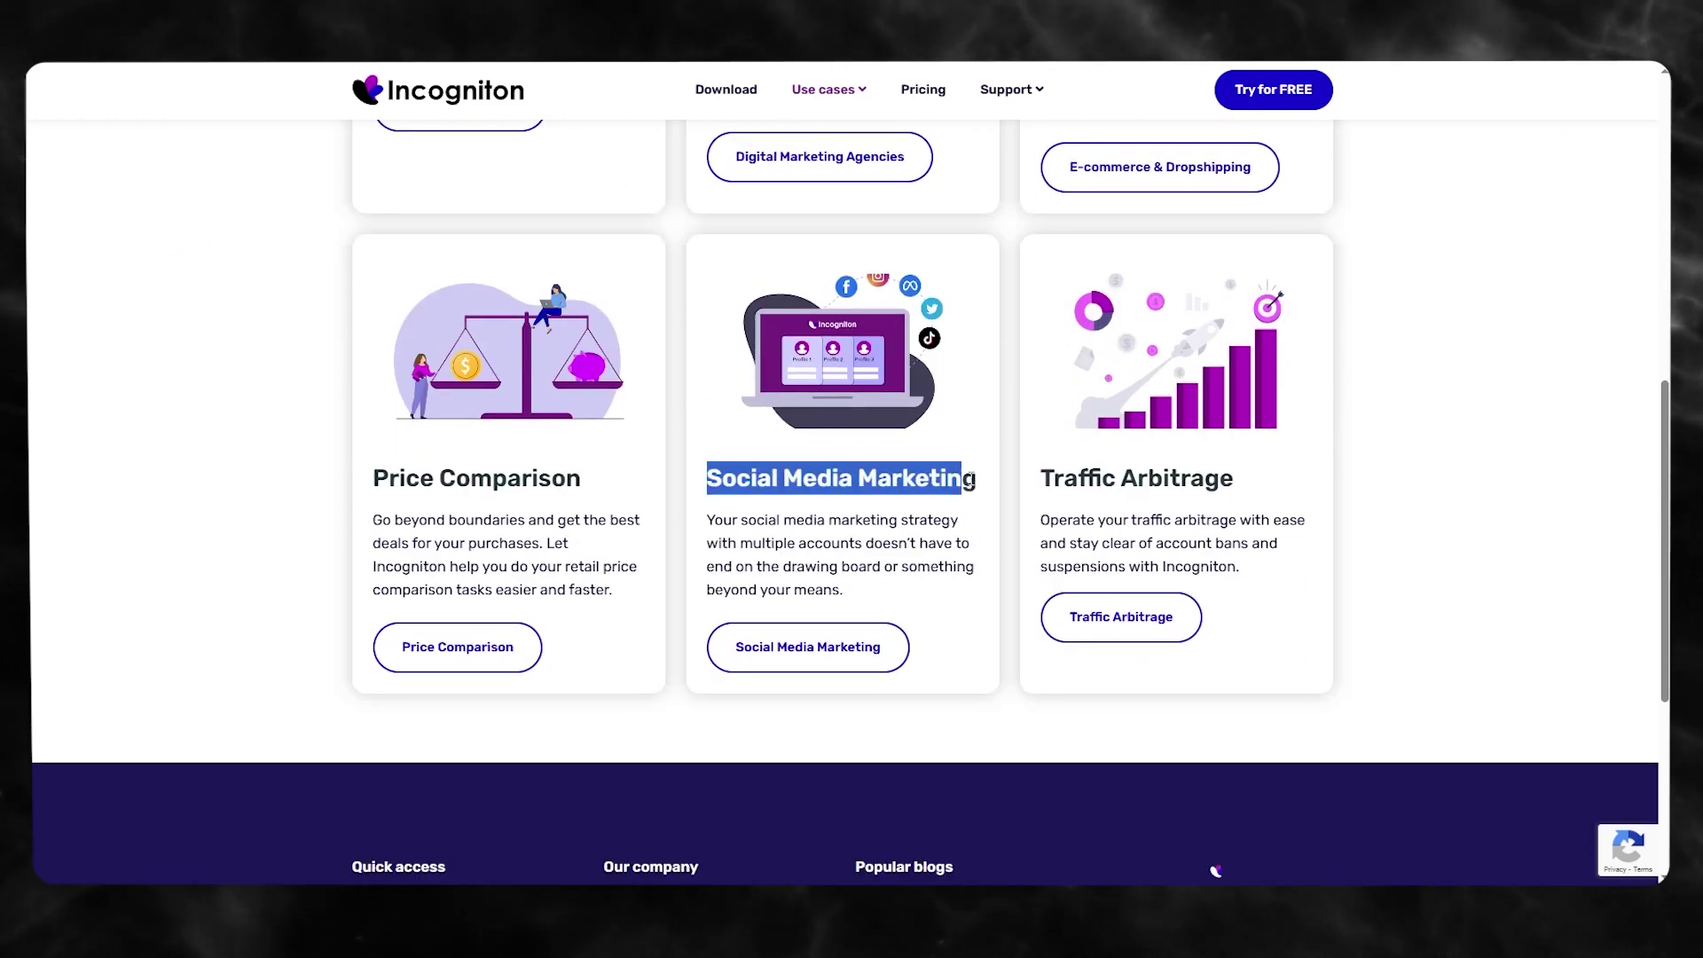
click(343, 448)
scroll(355, 435, up, 4)
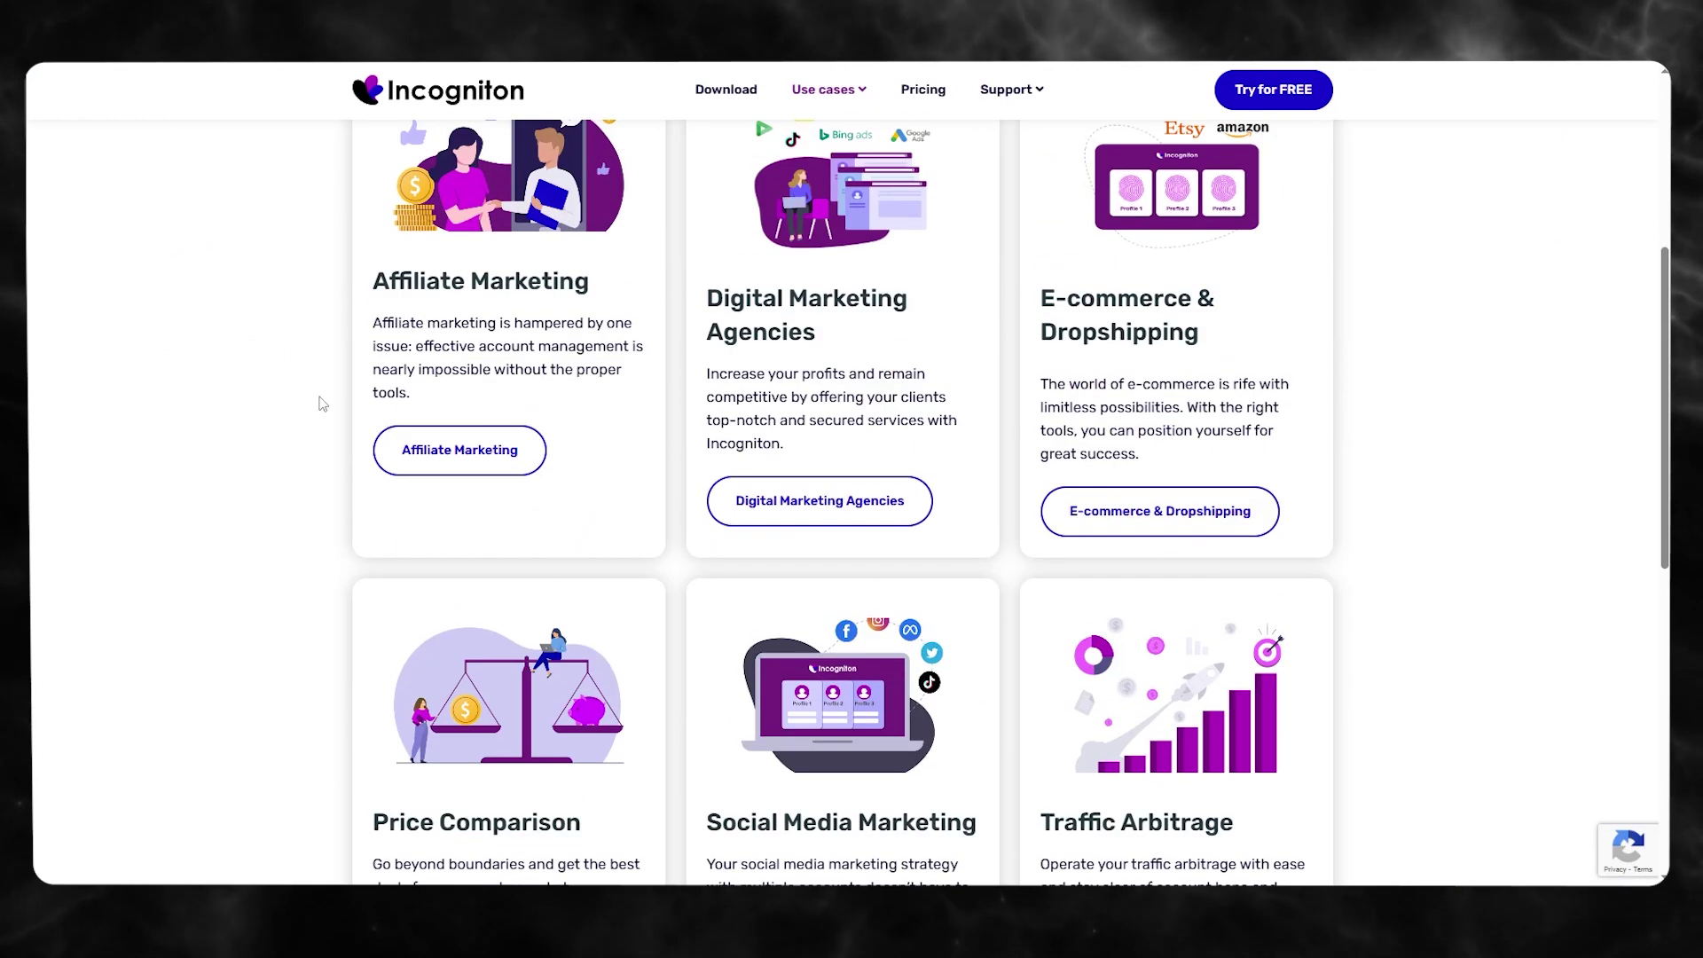
scroll(329, 406, up, 5)
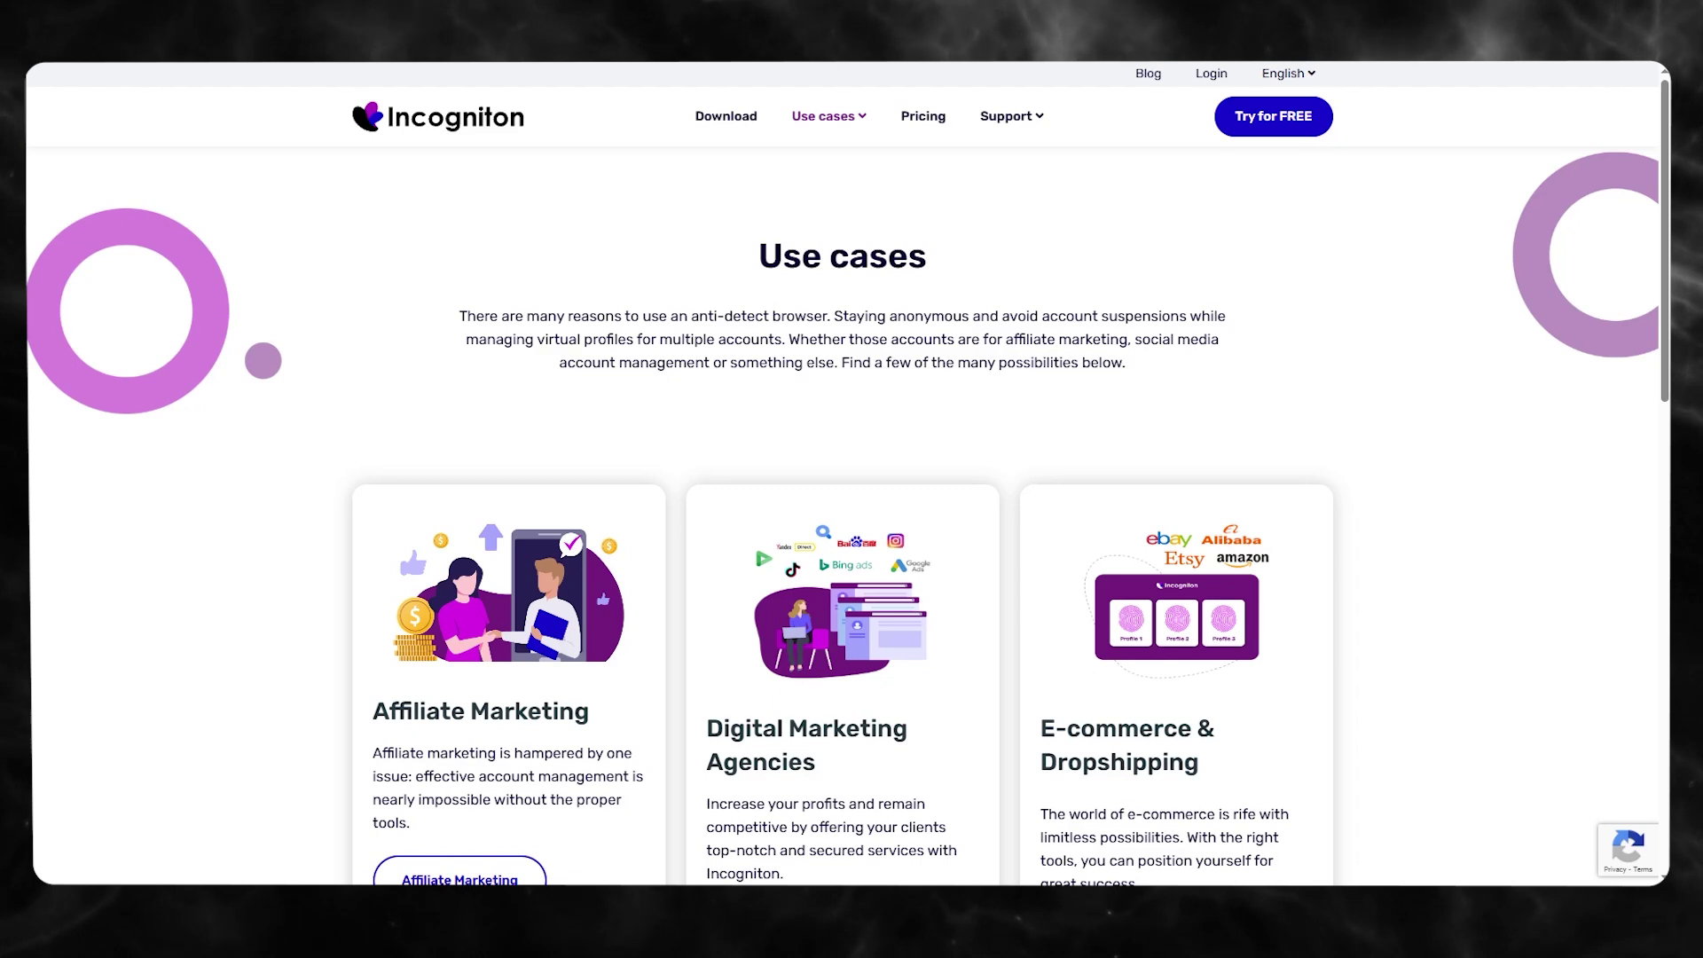